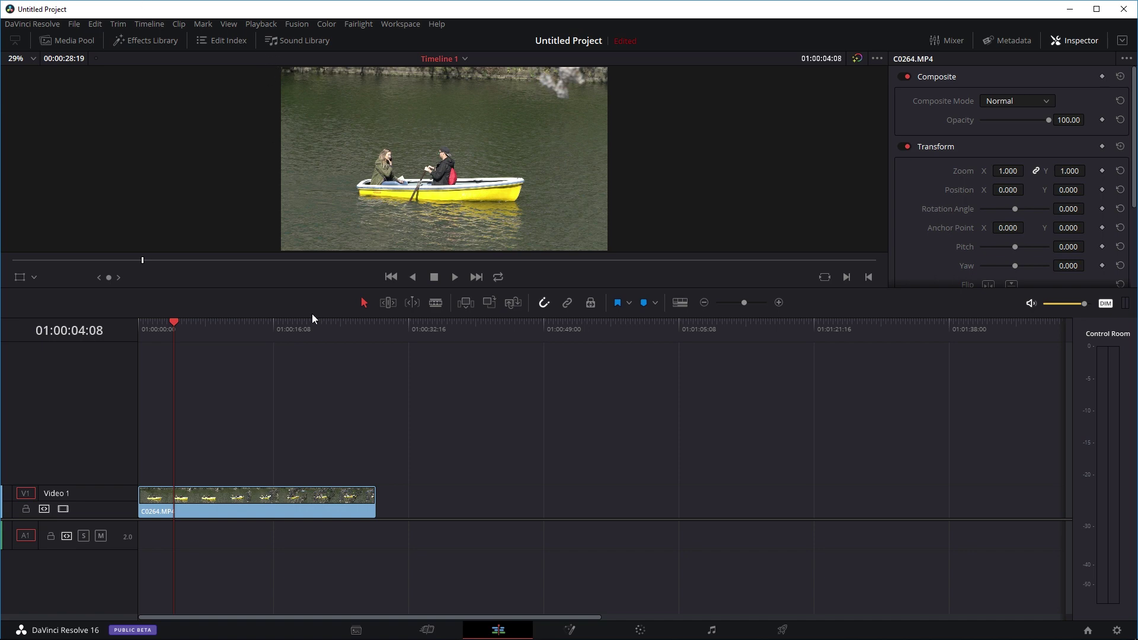
# Step: Scrub through the boat footage, park the playhead at 01:00:10:17, and select C0264.MP4
pyautogui.click(258, 327)
pyautogui.moveTo(257, 327); pyautogui.dragTo(455, 346)
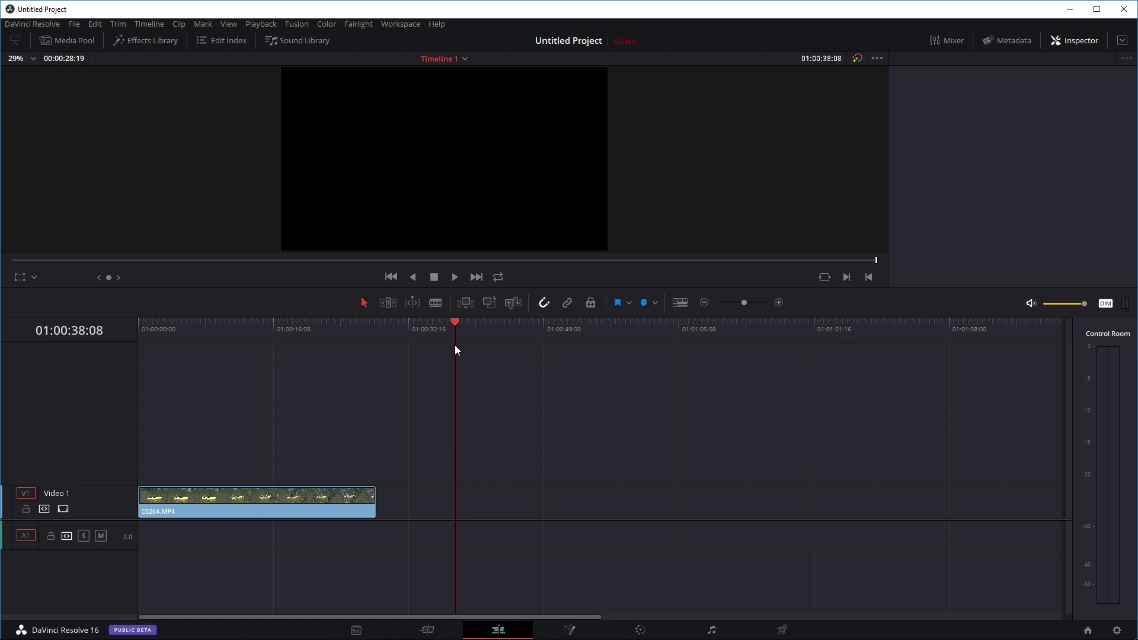
pyautogui.click(228, 321)
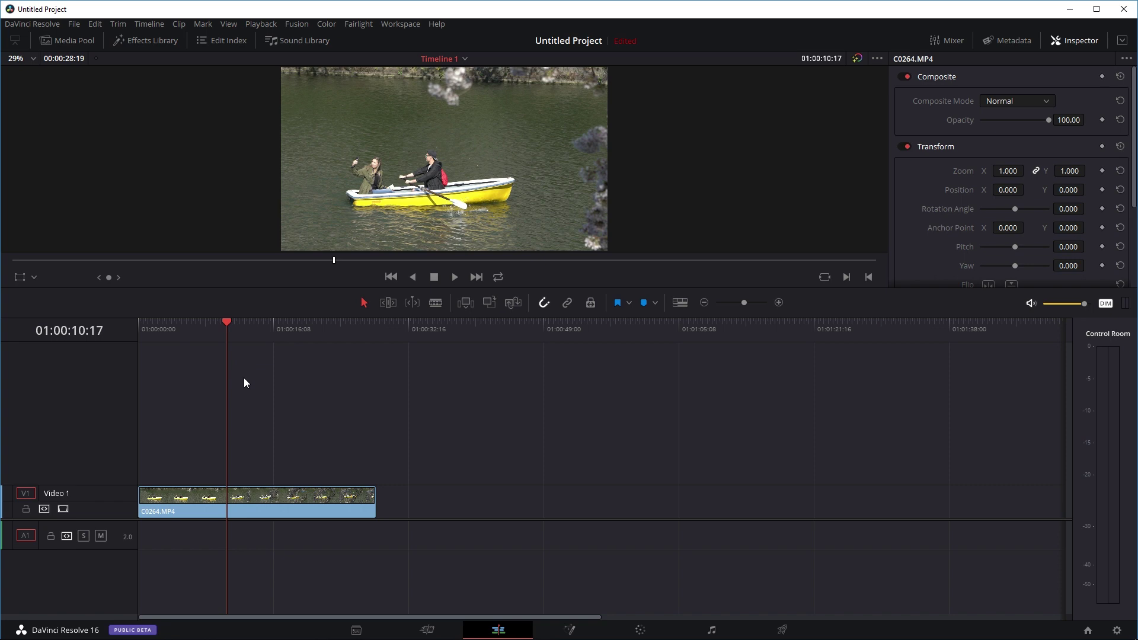
pyautogui.click(263, 497)
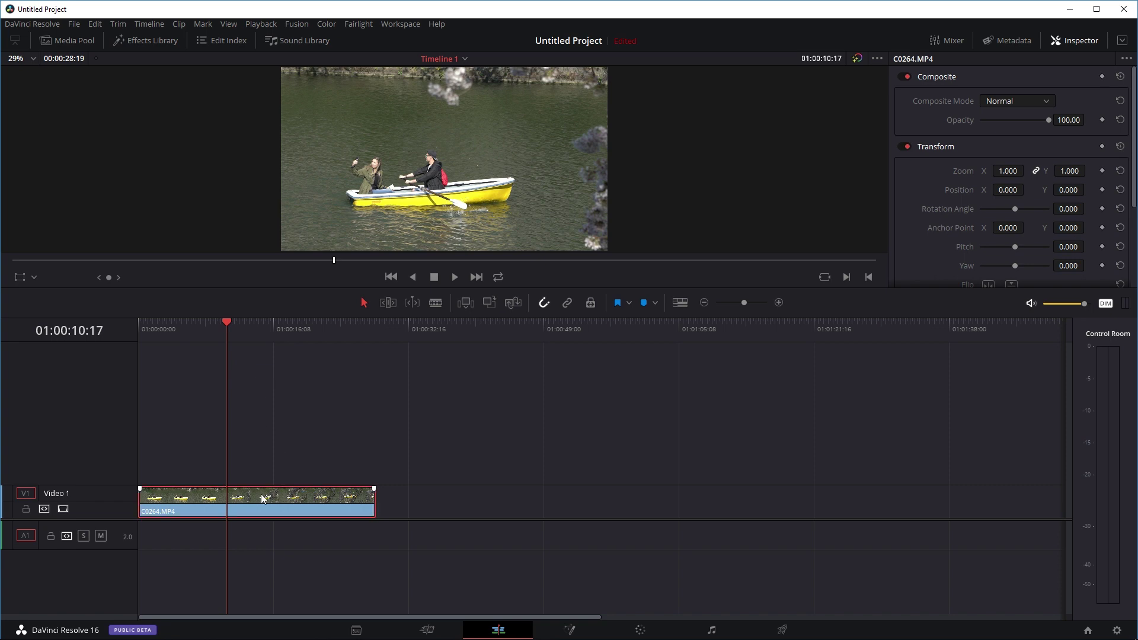
# Step: Enable Retime Controls on C0264.MP4 and display its Retime Curve
pyautogui.rightClick(300, 505)
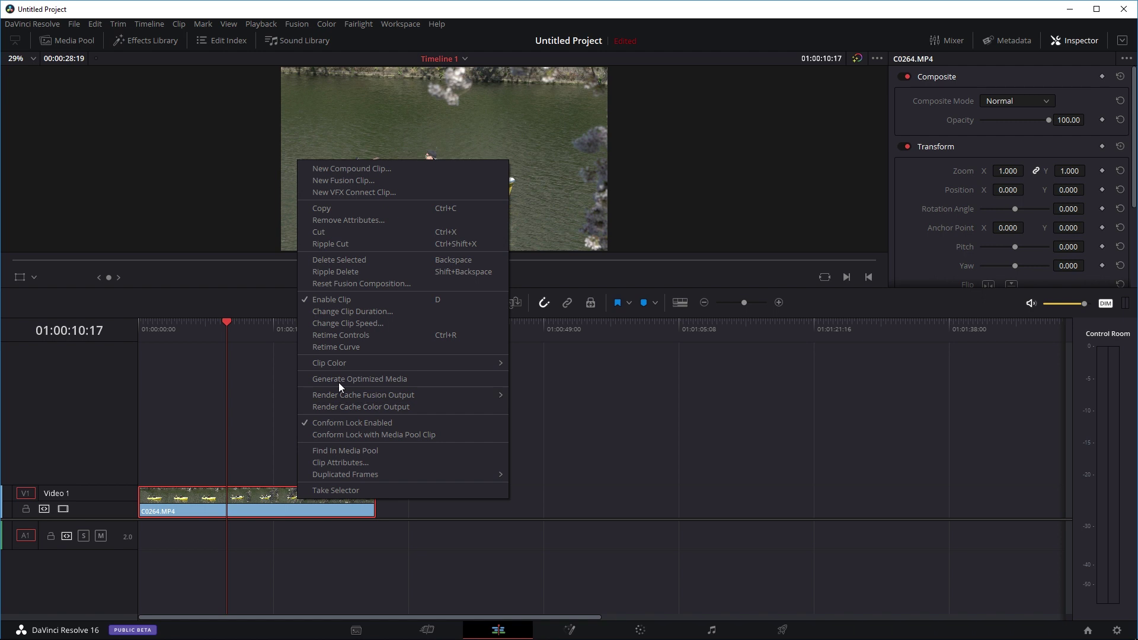
pyautogui.click(350, 335)
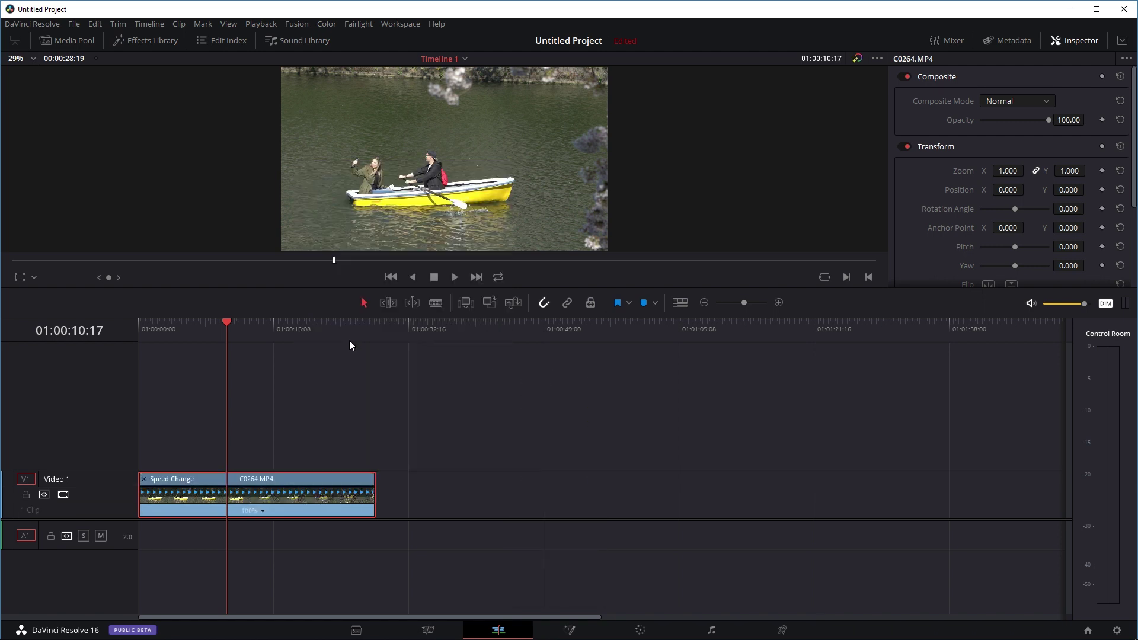
pyautogui.rightClick(295, 468)
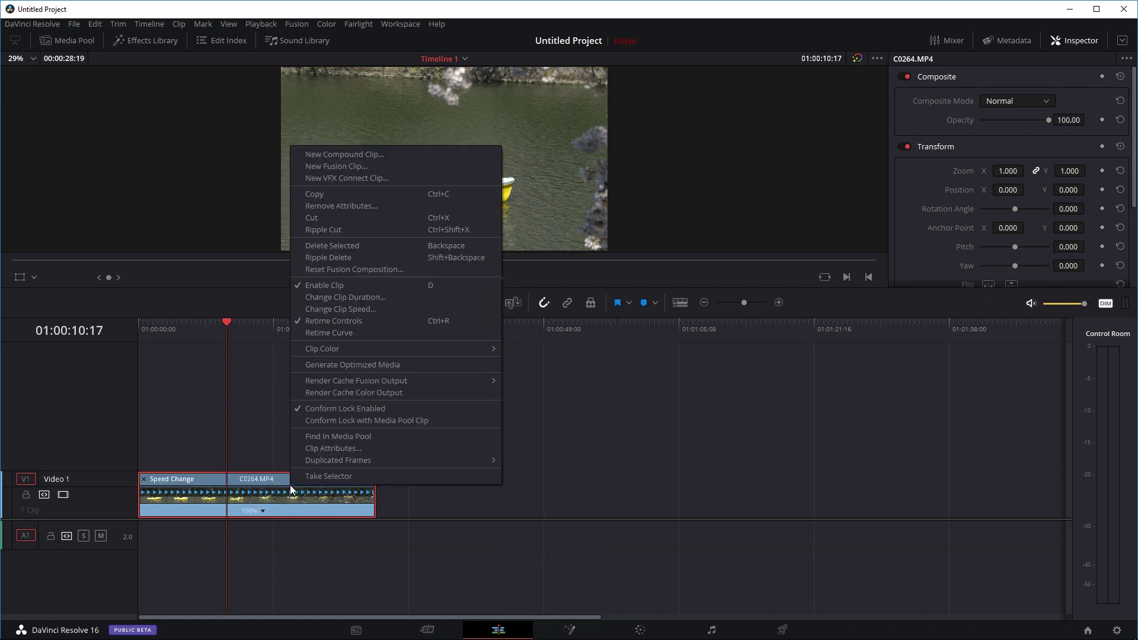
pyautogui.click(334, 336)
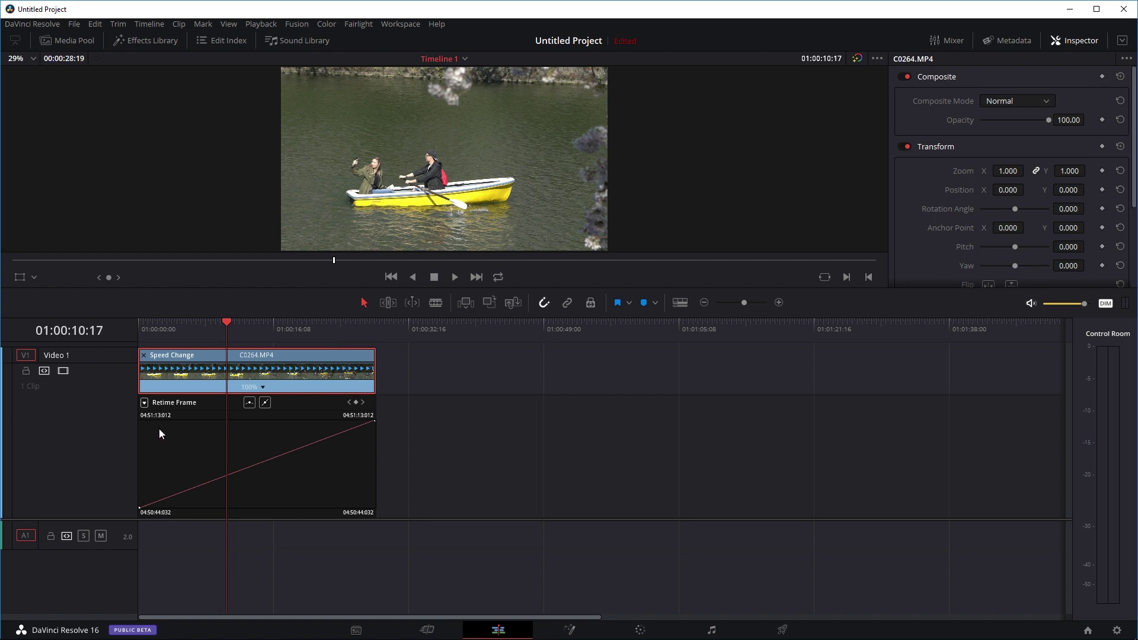
# Step: Zoom the timeline so C0264.MP4 and its retime curve span most of the width
pyautogui.scroll(-4, 267, 445)
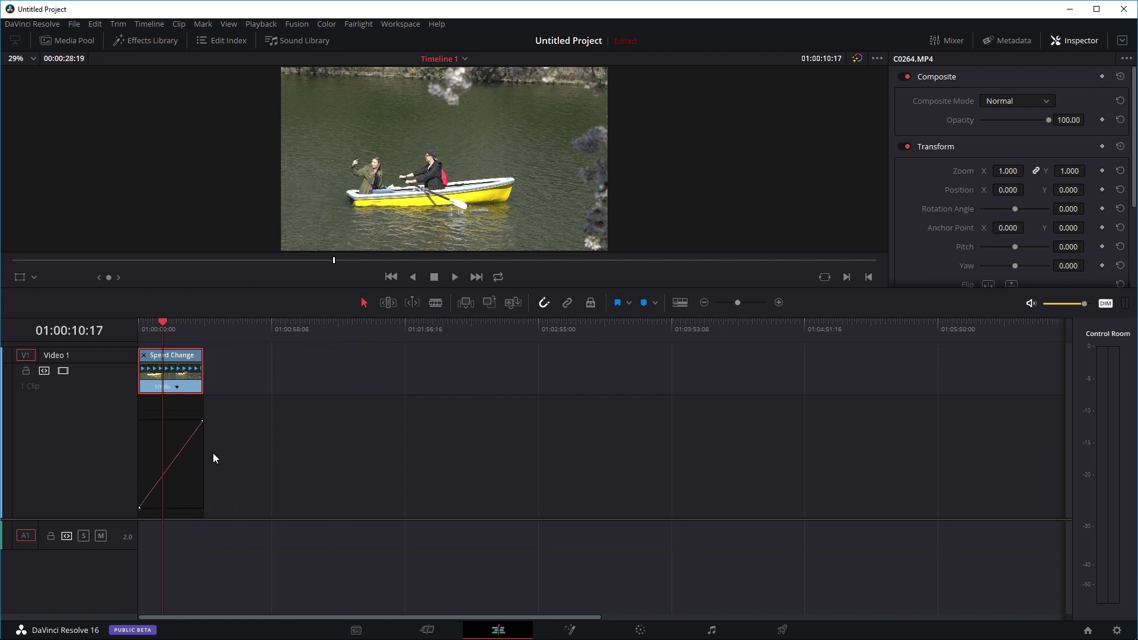
pyautogui.scroll(2, 208, 454)
pyautogui.scroll(5, 204, 454)
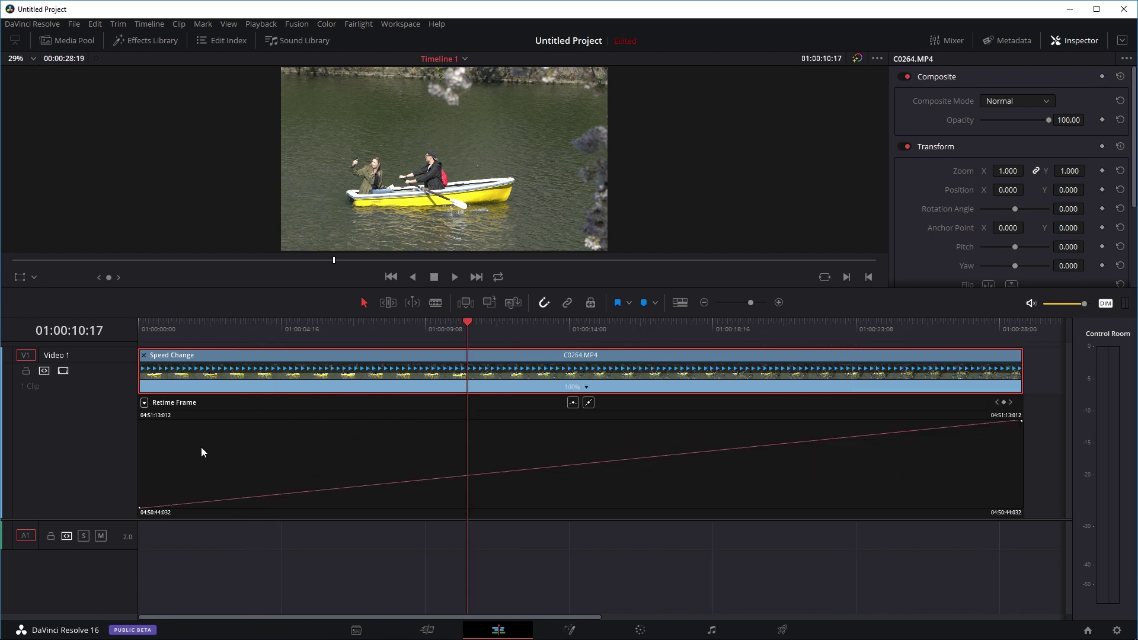
pyautogui.scroll(-3, 200, 447)
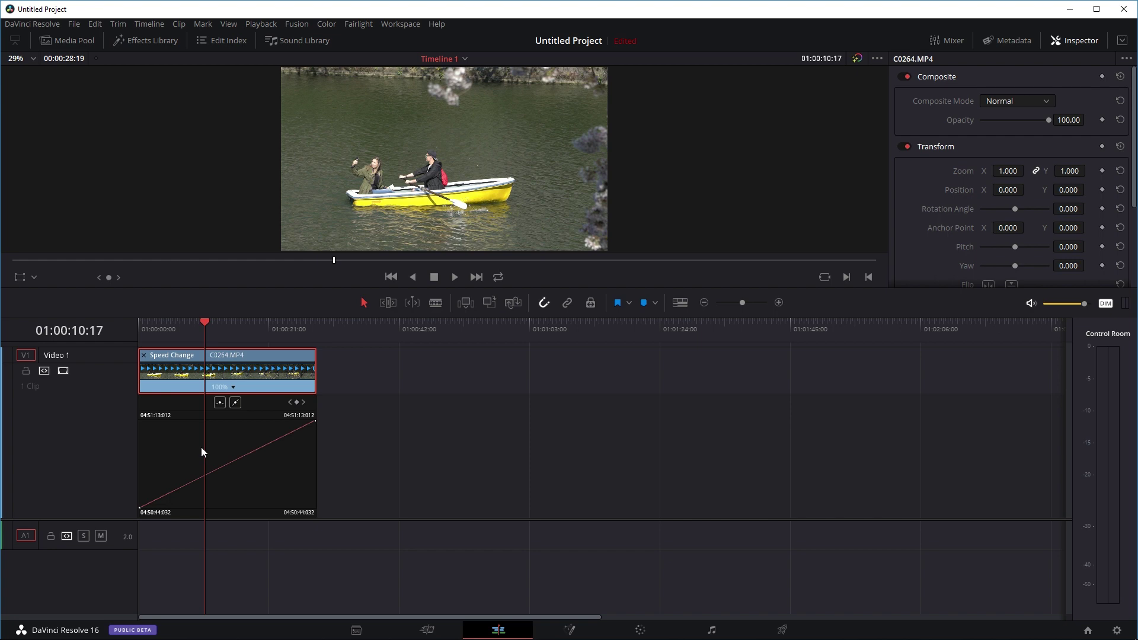
pyautogui.scroll(3, 201, 446)
pyautogui.scroll(-2, 276, 443)
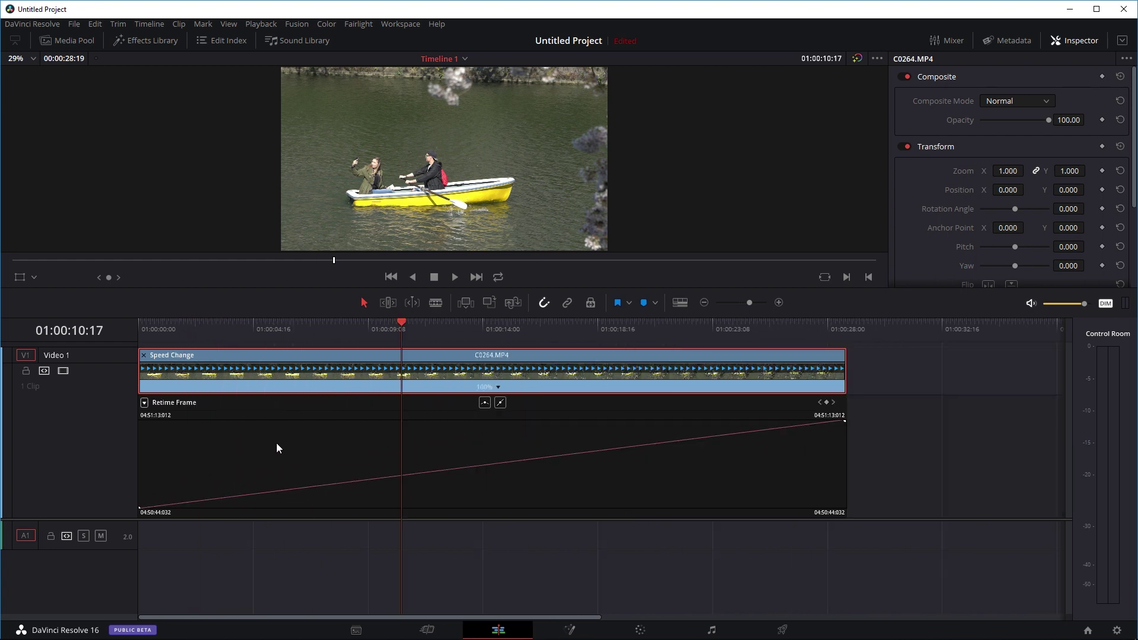
pyautogui.scroll(1, 277, 442)
# Step: Show the Retime Speed curve in place of Retime Frame, then move to 01:00:09:14
pyautogui.click(144, 403)
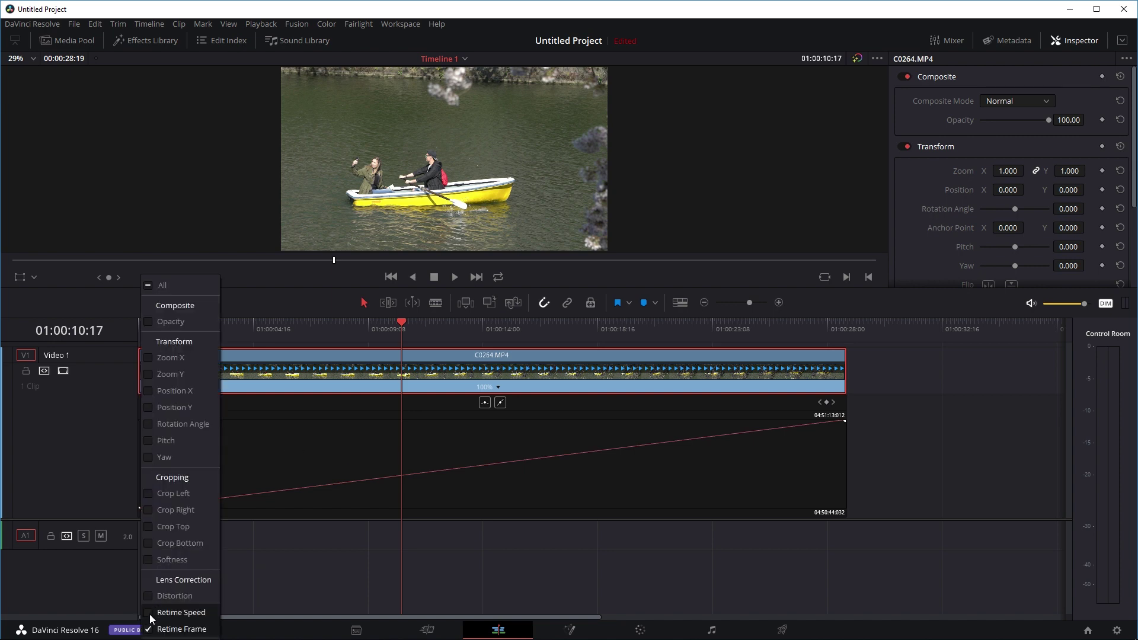
pyautogui.click(149, 614)
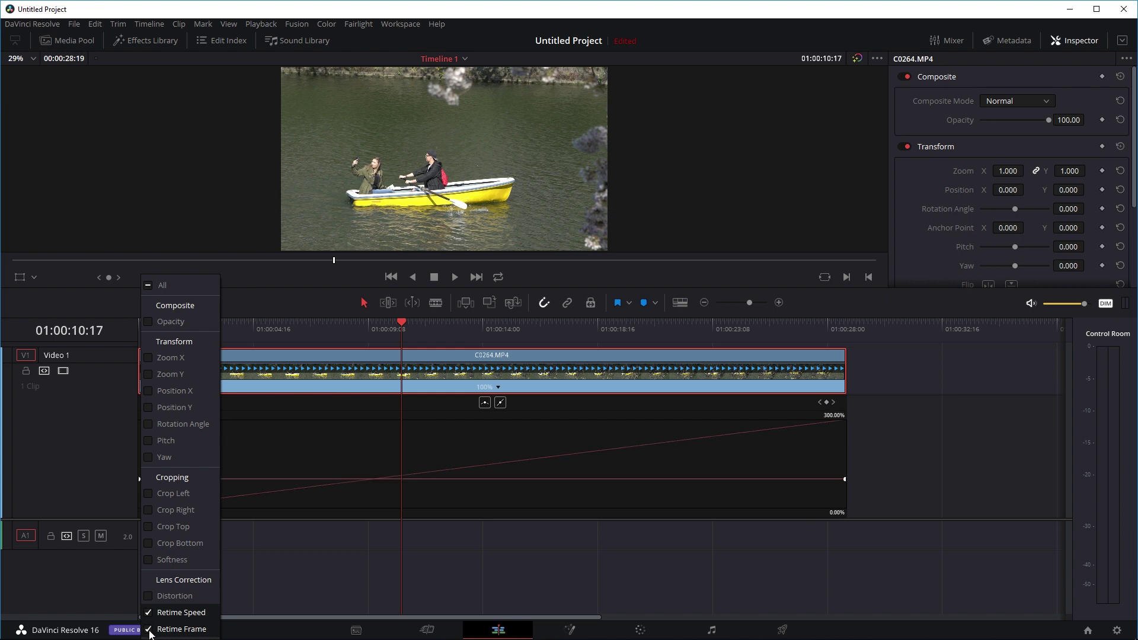
pyautogui.click(149, 629)
pyautogui.click(319, 584)
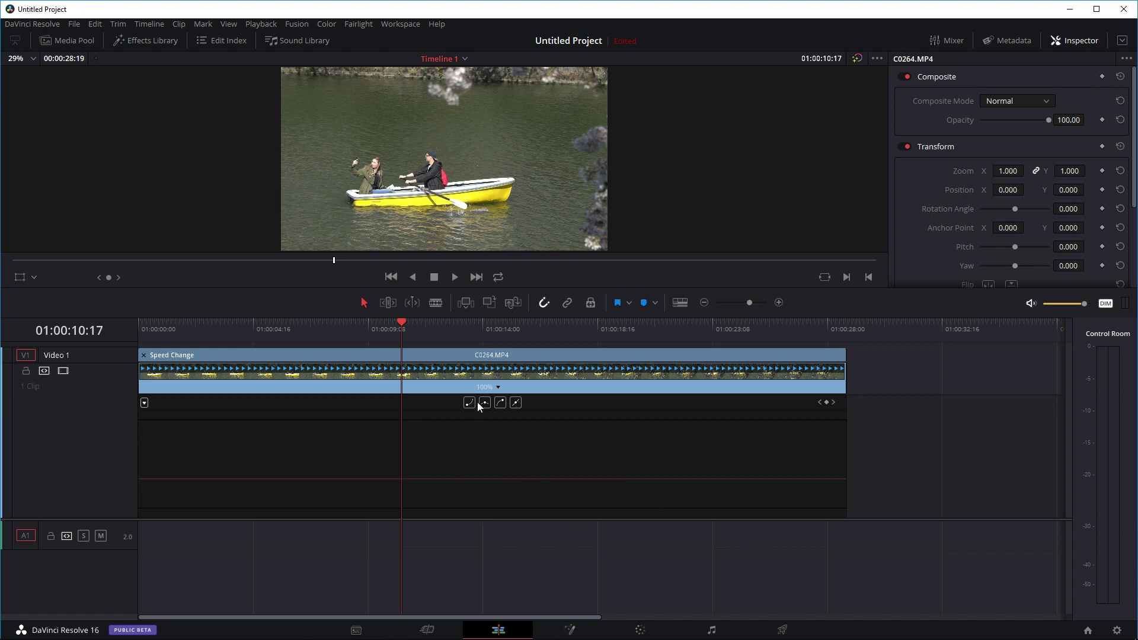
pyautogui.click(373, 324)
# Step: Play back the boat footage and park the playhead at 01:00:11:05
pyautogui.press('space')
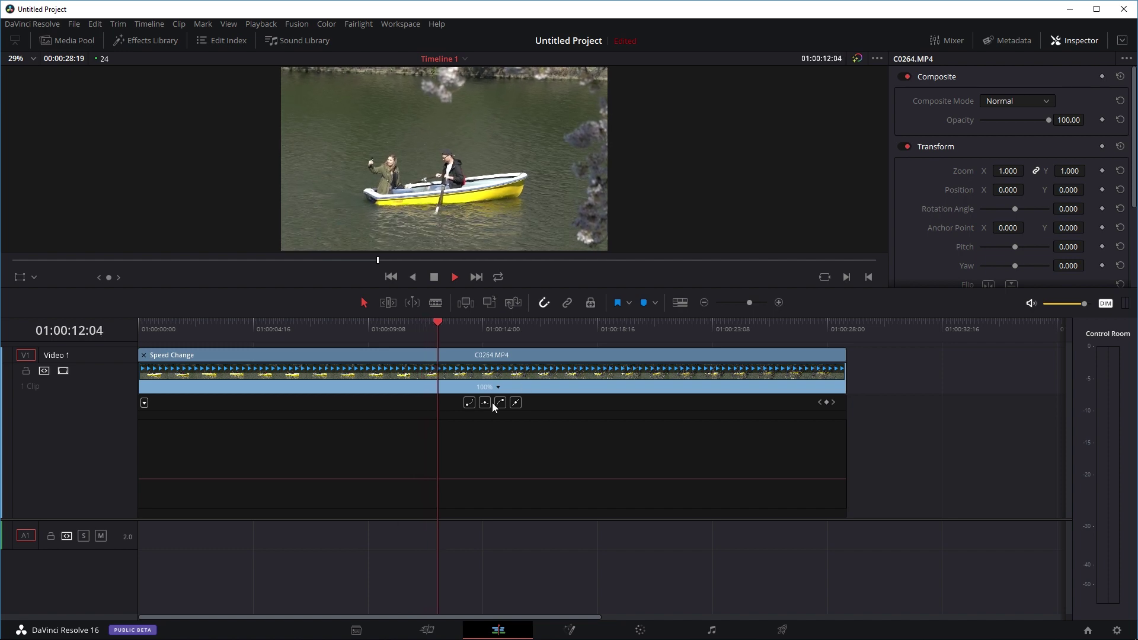
pyautogui.press('space')
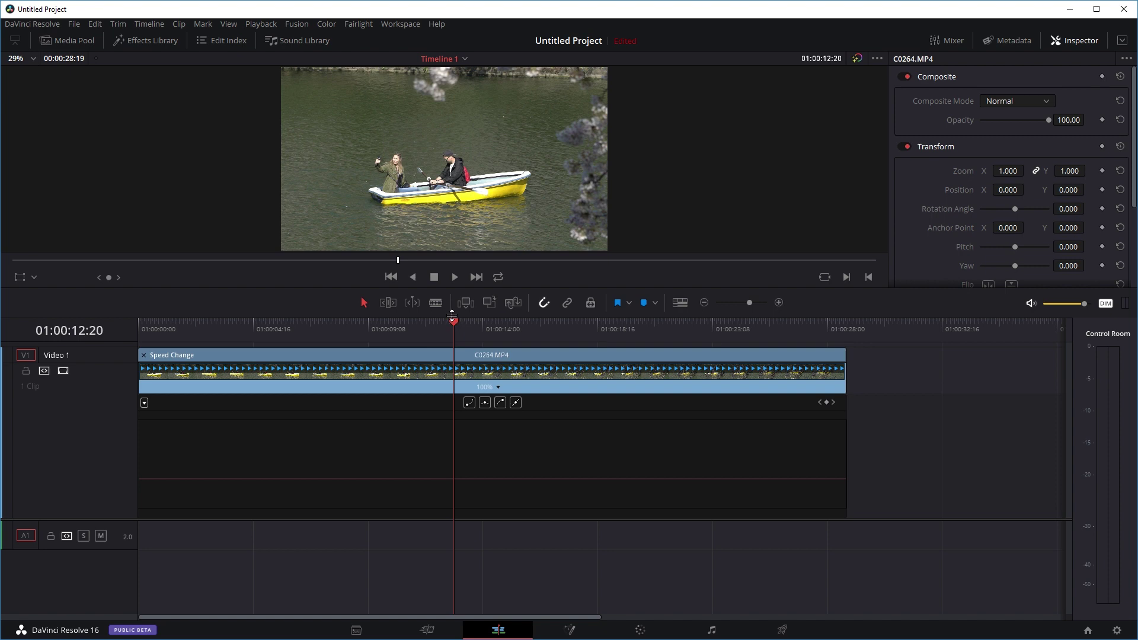
pyautogui.moveTo(420, 326)
pyautogui.mouseDown()
pyautogui.moveTo(340, 326)
pyautogui.moveTo(415, 323)
pyautogui.mouseUp()
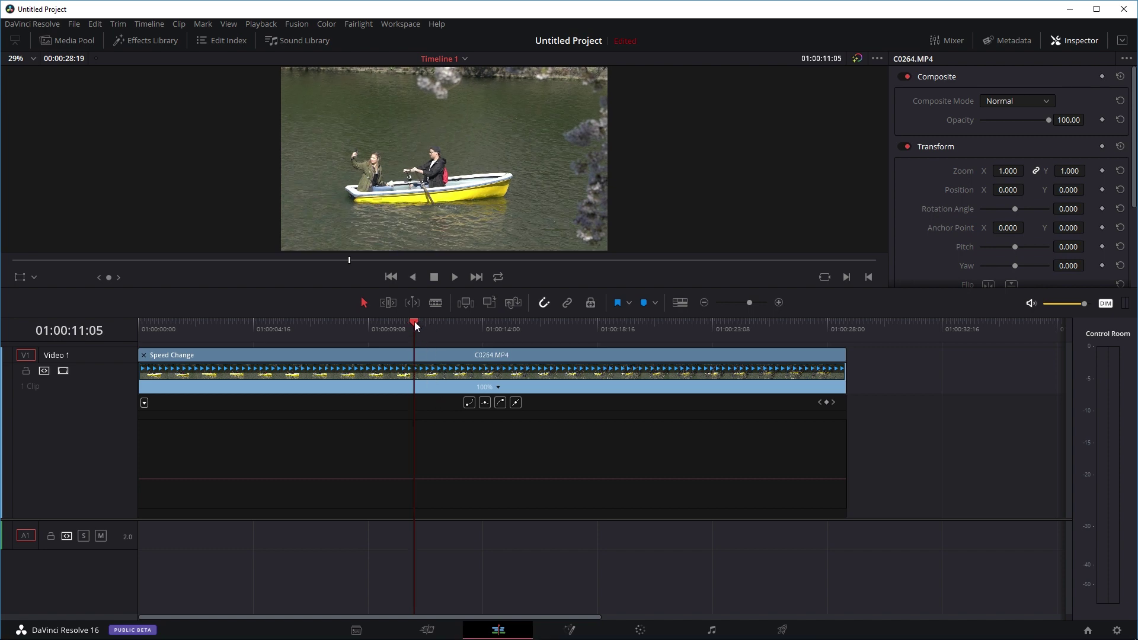
# Step: Add speed points at 01:00:11:05 and 01:00:13:13, then park the playhead in the middle section
pyautogui.click(430, 481)
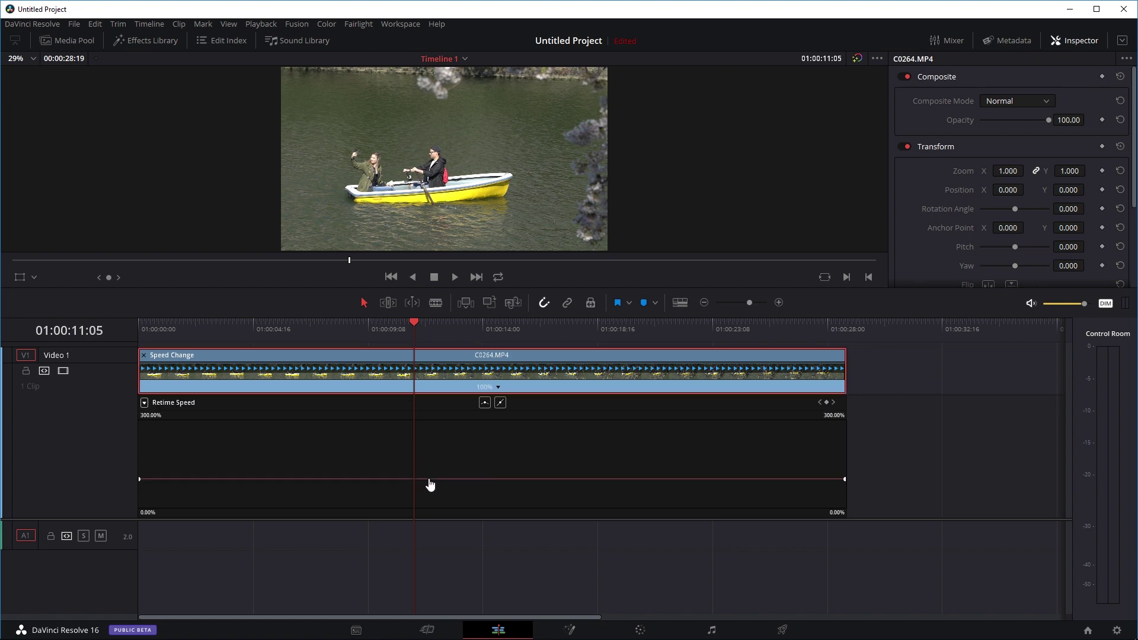
pyautogui.click(826, 404)
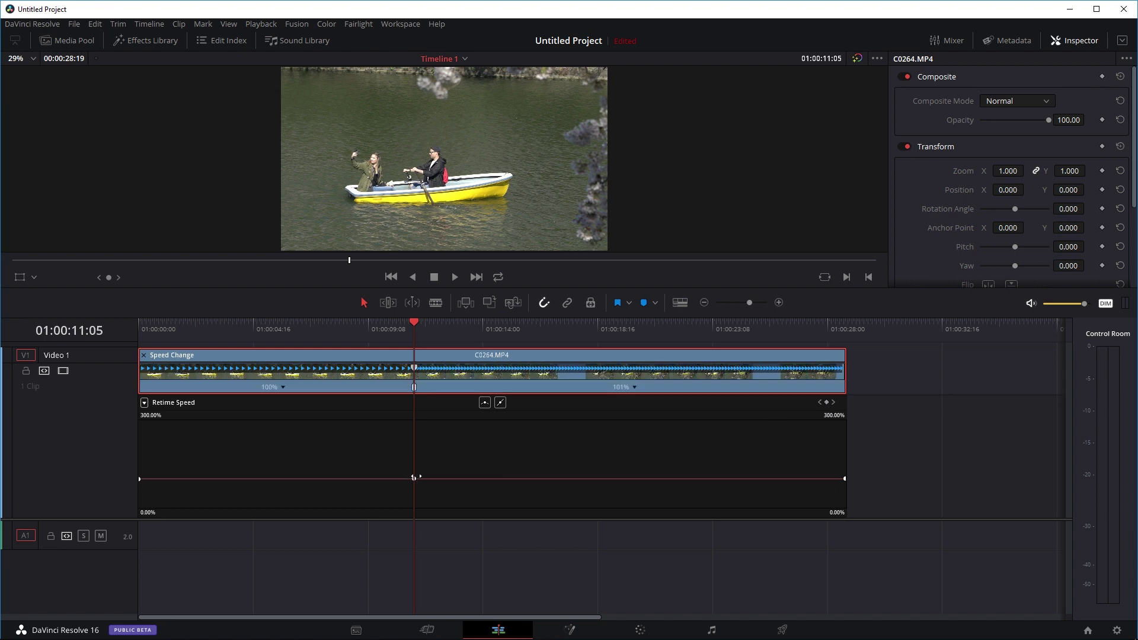
pyautogui.moveTo(417, 318); pyautogui.dragTo(472, 321)
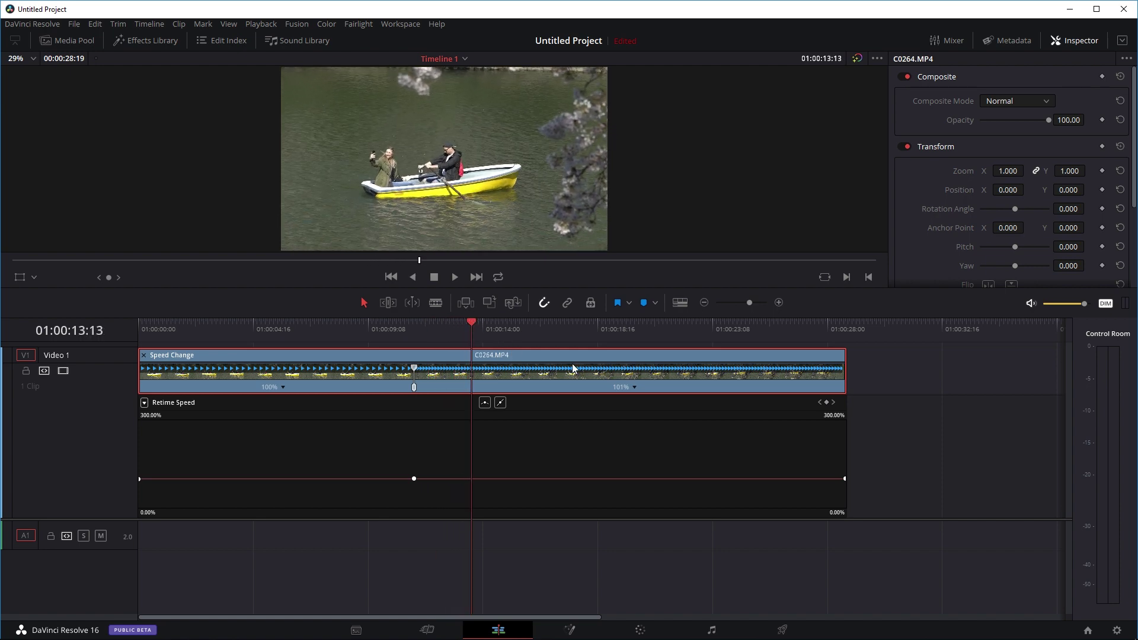
pyautogui.click(827, 403)
pyautogui.moveTo(472, 322); pyautogui.dragTo(458, 323)
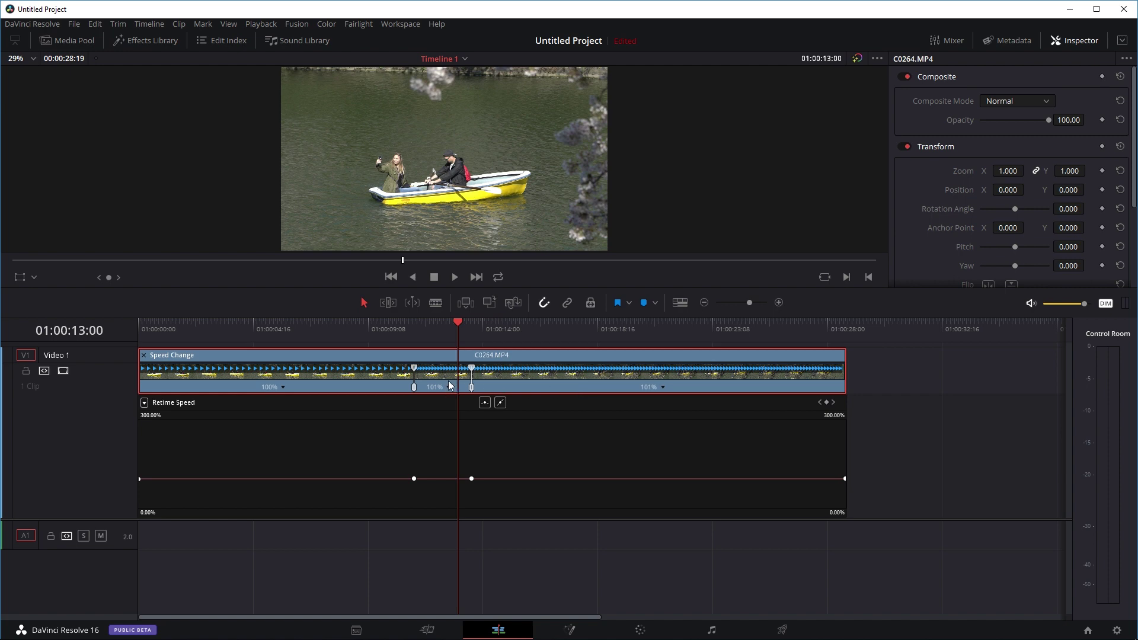
pyautogui.moveTo(453, 322)
pyautogui.mouseDown()
pyautogui.moveTo(432, 323)
pyautogui.moveTo(452, 325)
pyautogui.mouseUp()
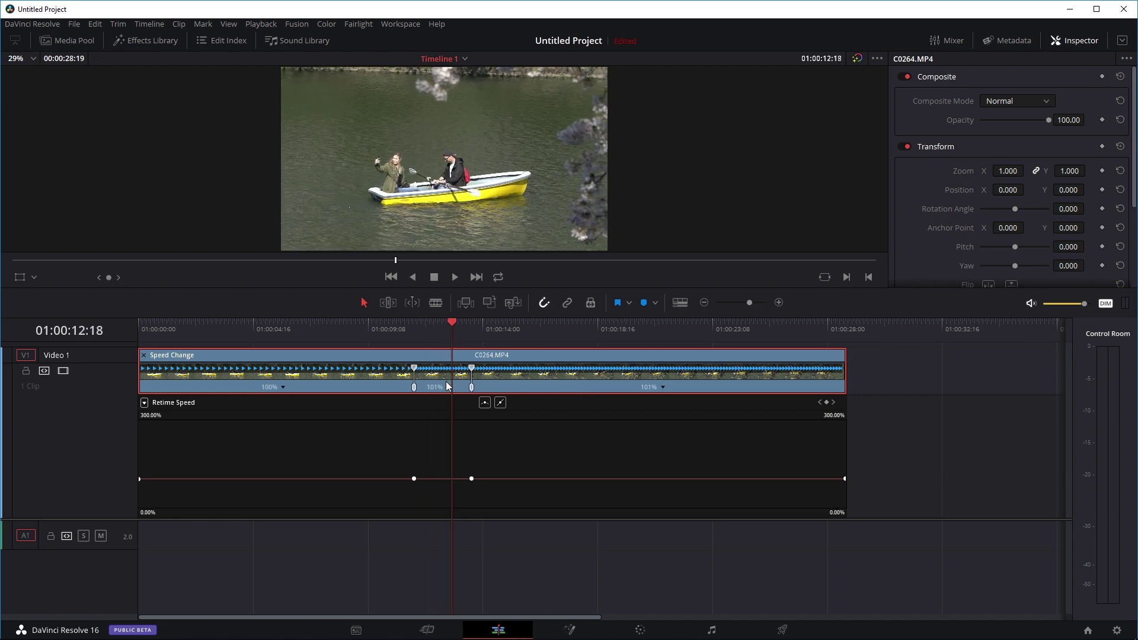
# Step: Set the middle section to 25% speed and preview it from just before the slowdown
pyautogui.click(447, 387)
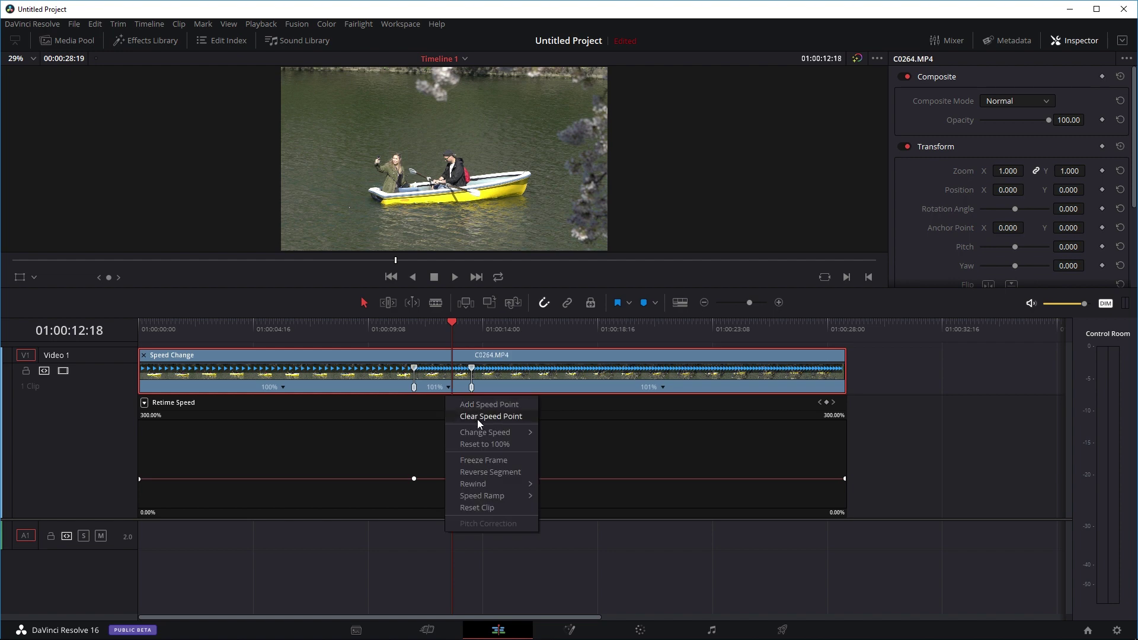
pyautogui.moveTo(483, 431)
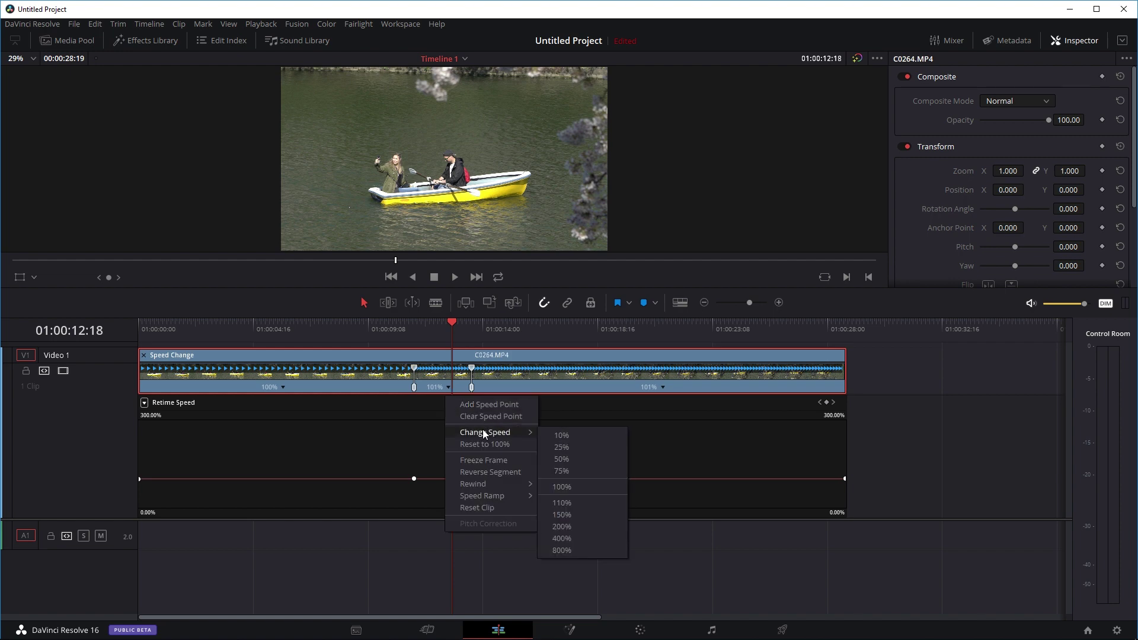
pyautogui.click(567, 446)
pyautogui.click(448, 323)
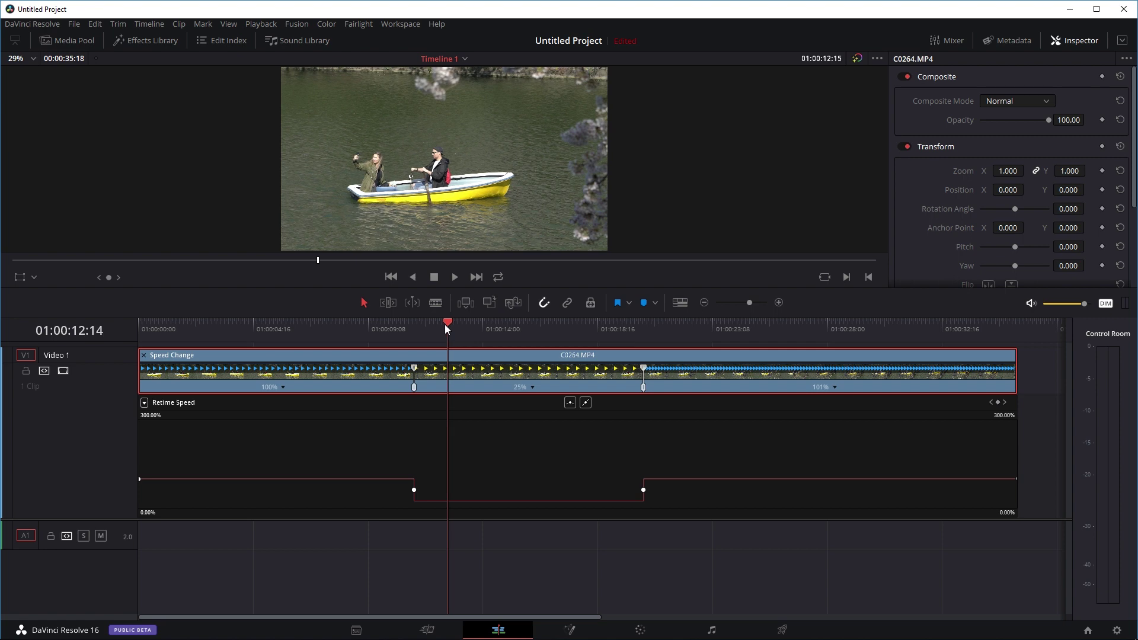
pyautogui.moveTo(449, 325); pyautogui.dragTo(379, 328)
pyautogui.press('space')
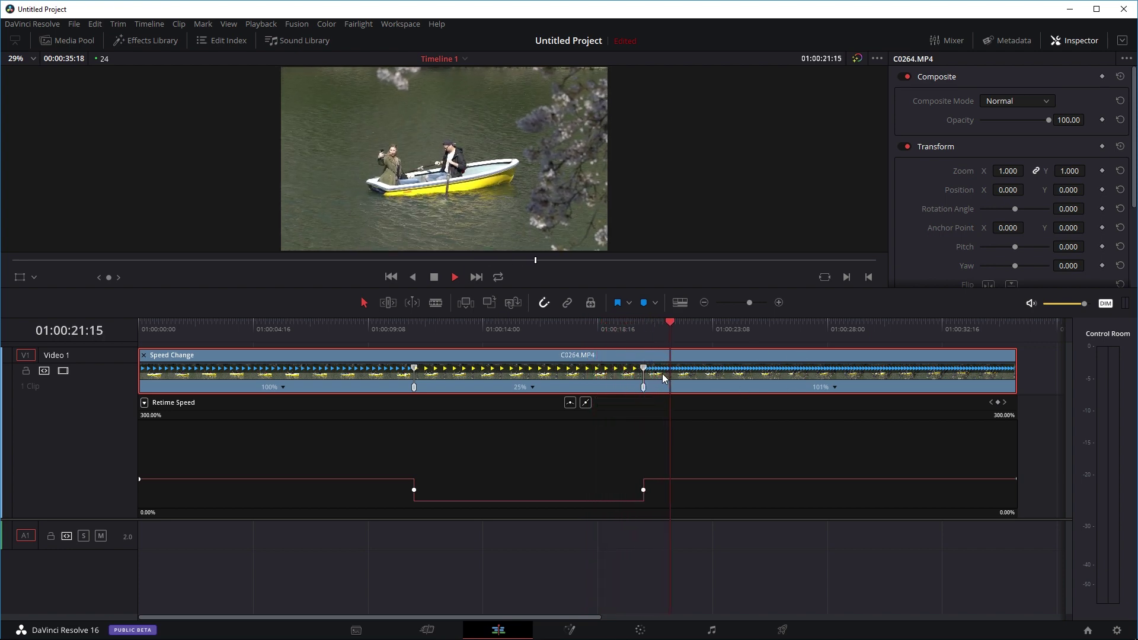
pyautogui.press('space')
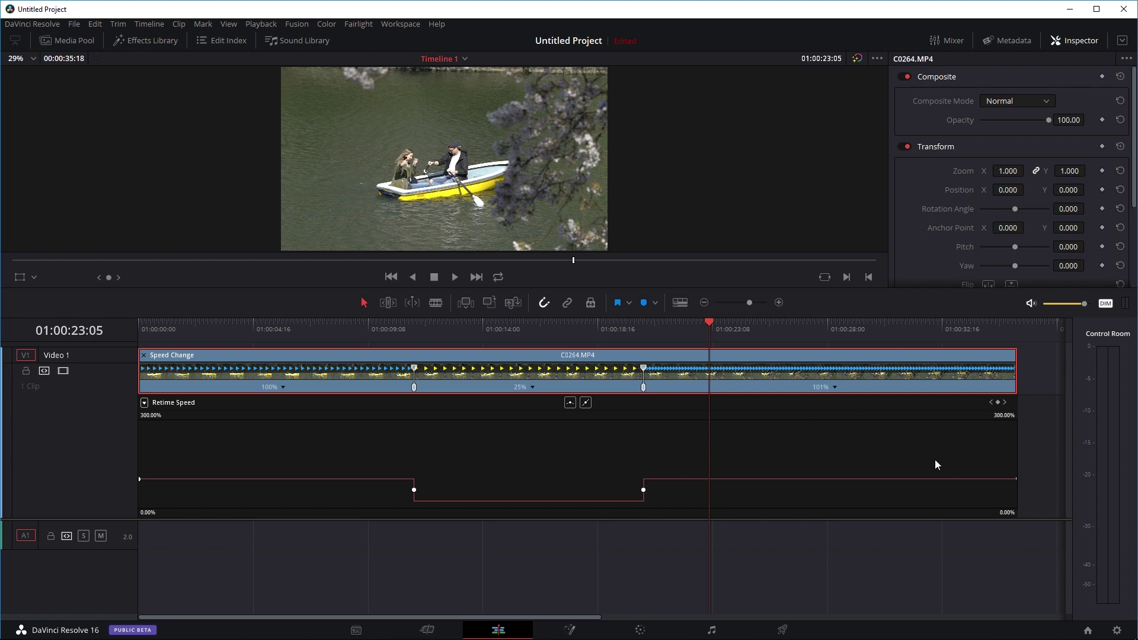
pyautogui.click(389, 328)
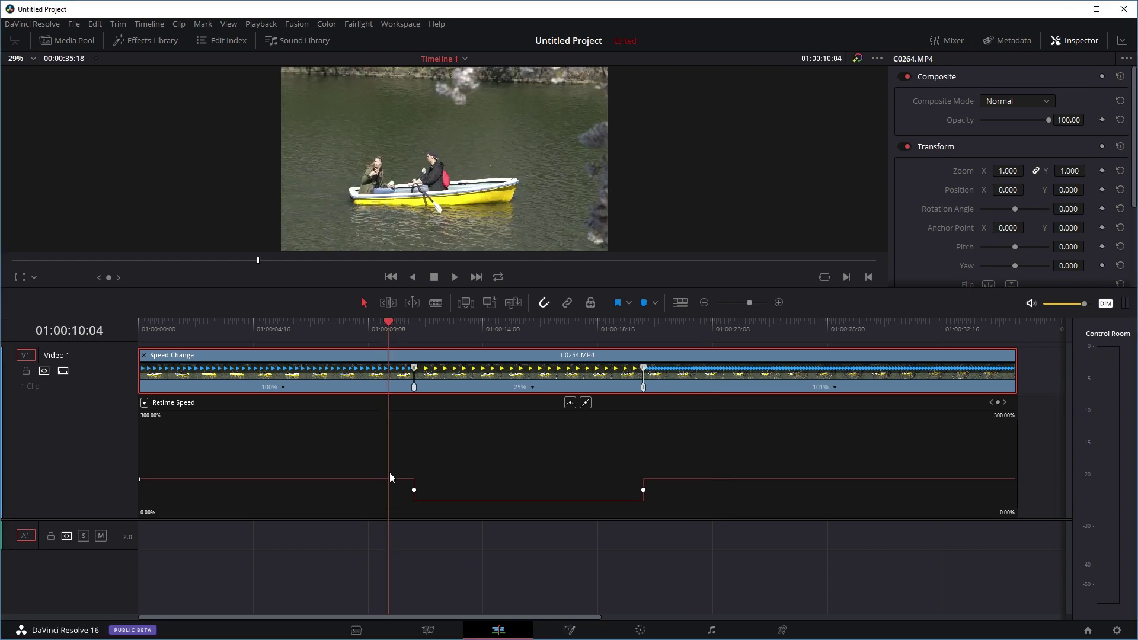
pyautogui.moveTo(367, 478)
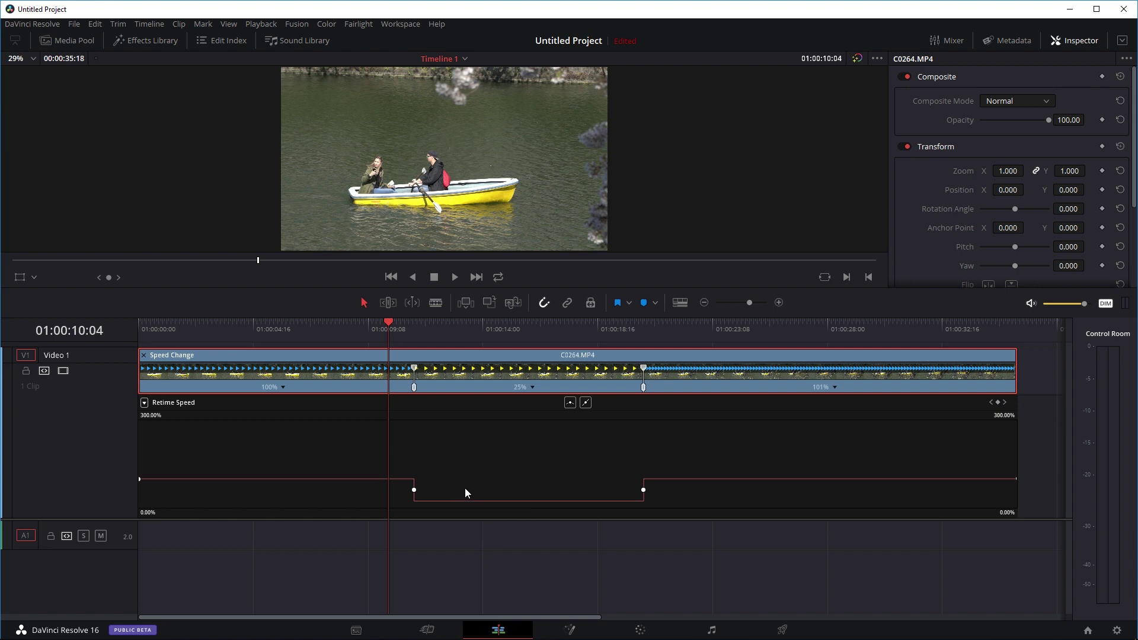
# Step: Apply smooth easing to the speed point where the slowdown begins and replay the transition
pyautogui.click(415, 490)
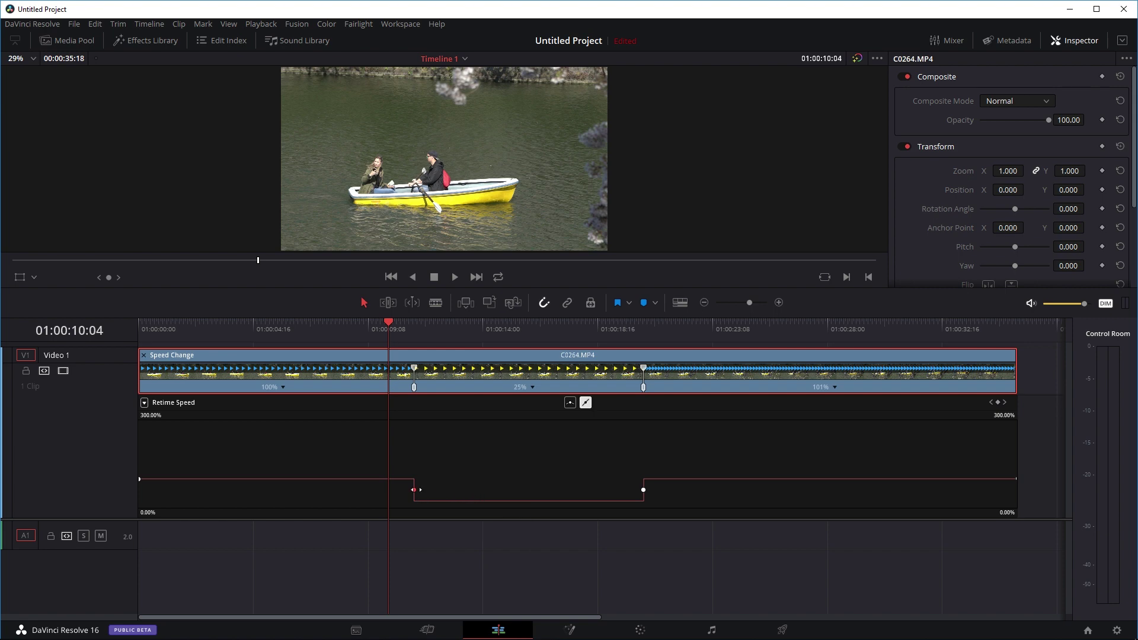
pyautogui.click(570, 404)
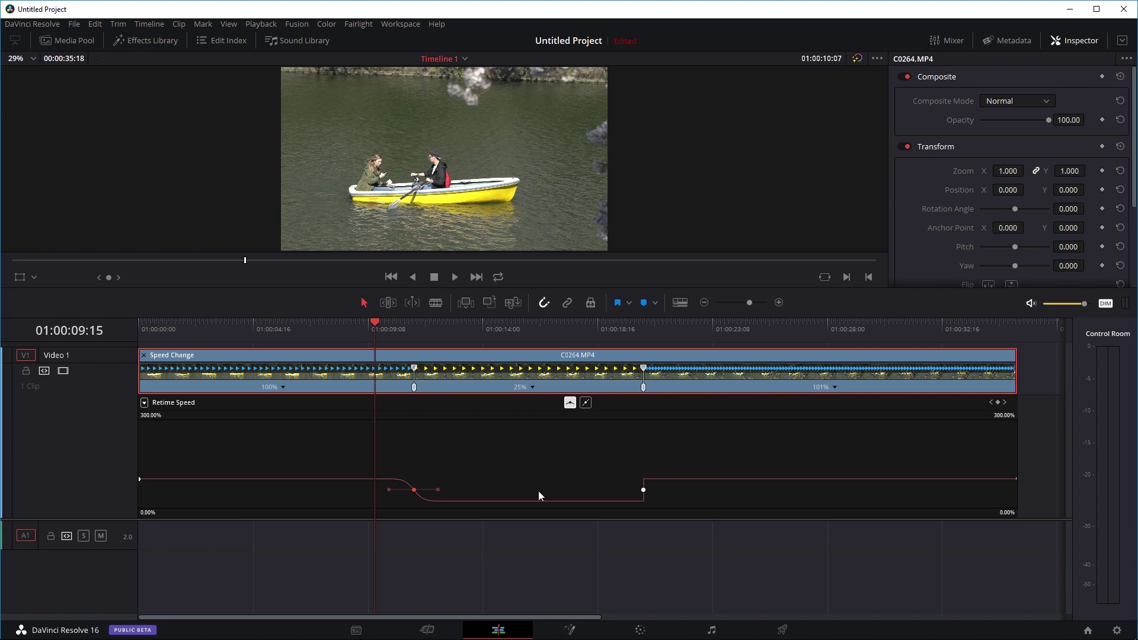
pyautogui.moveTo(455, 501)
pyautogui.moveTo(359, 323); pyautogui.dragTo(376, 349)
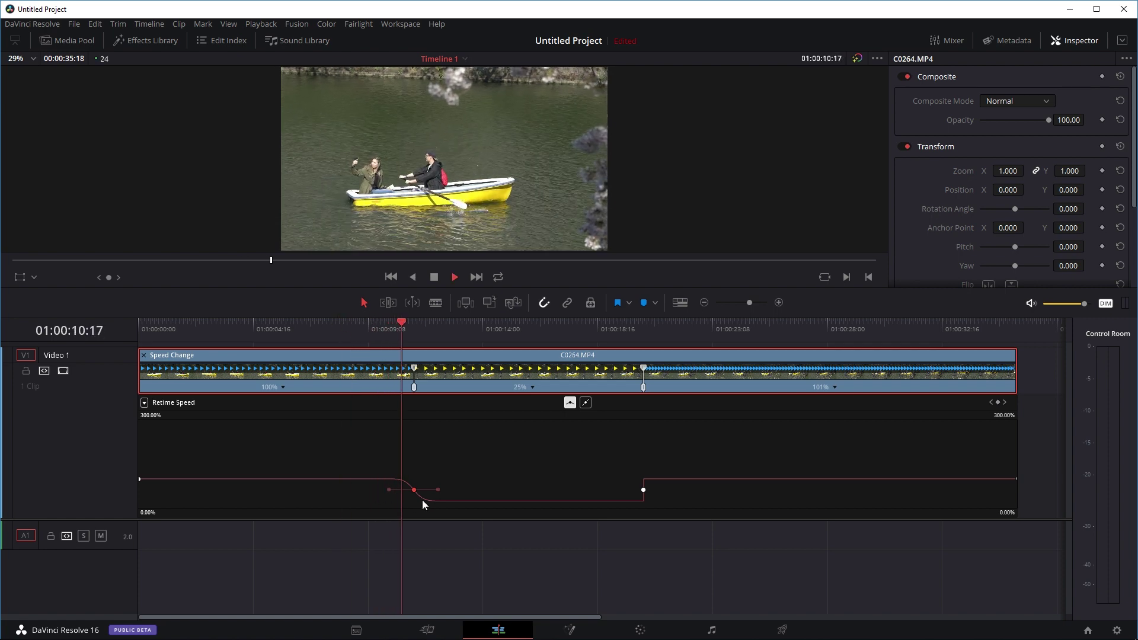
pyautogui.click(353, 326)
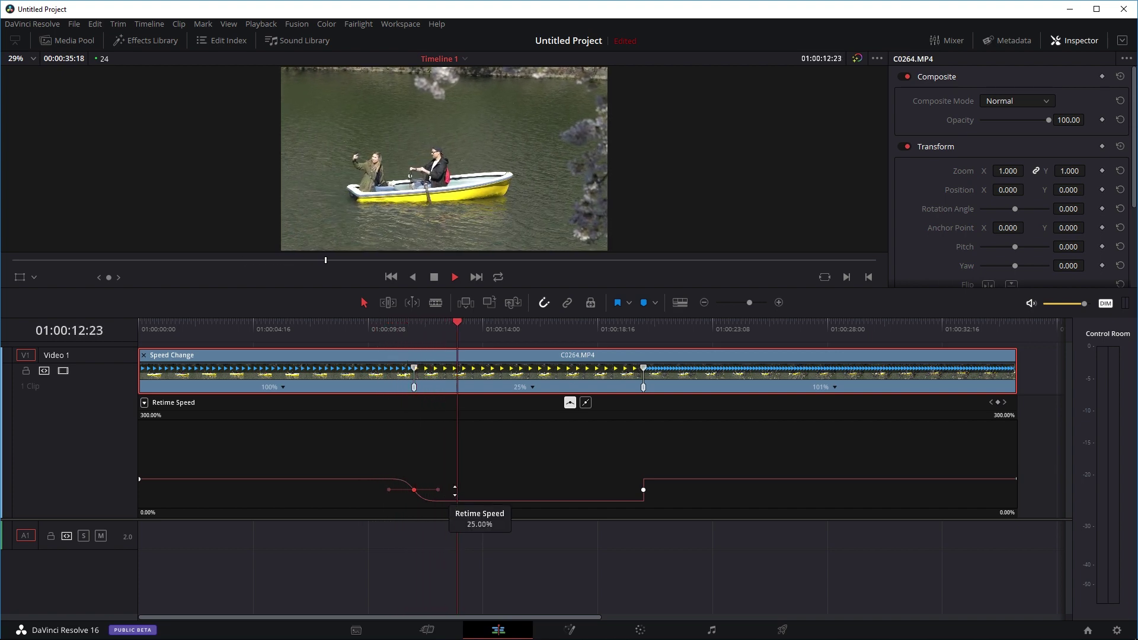
pyautogui.click(386, 324)
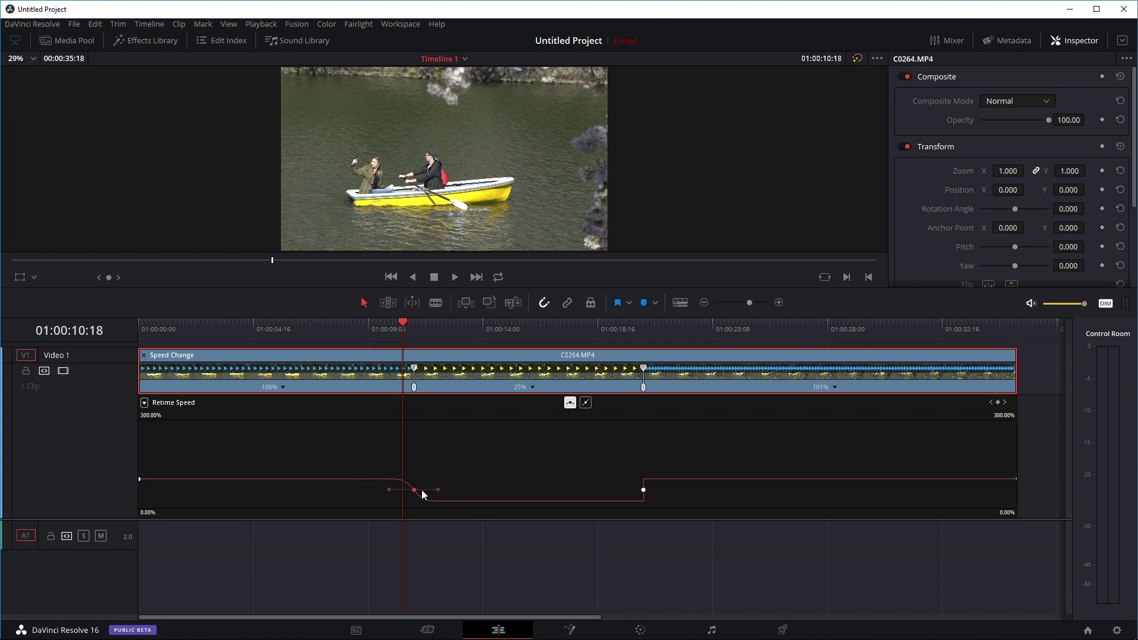
# Step: Drag the Bézier handles to lengthen and reshape the ease into 25%, then play it back
pyautogui.moveTo(442, 490); pyautogui.dragTo(386, 489)
pyautogui.moveTo(439, 490); pyautogui.dragTo(422, 490)
pyautogui.click(360, 328)
pyautogui.press('space')
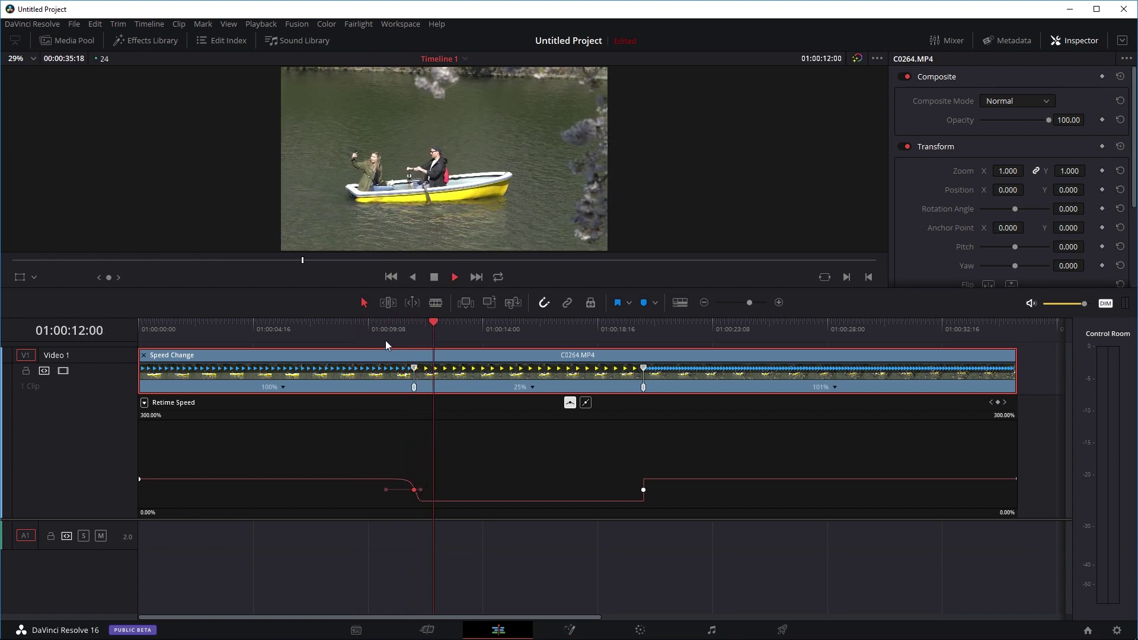
pyautogui.click(355, 328)
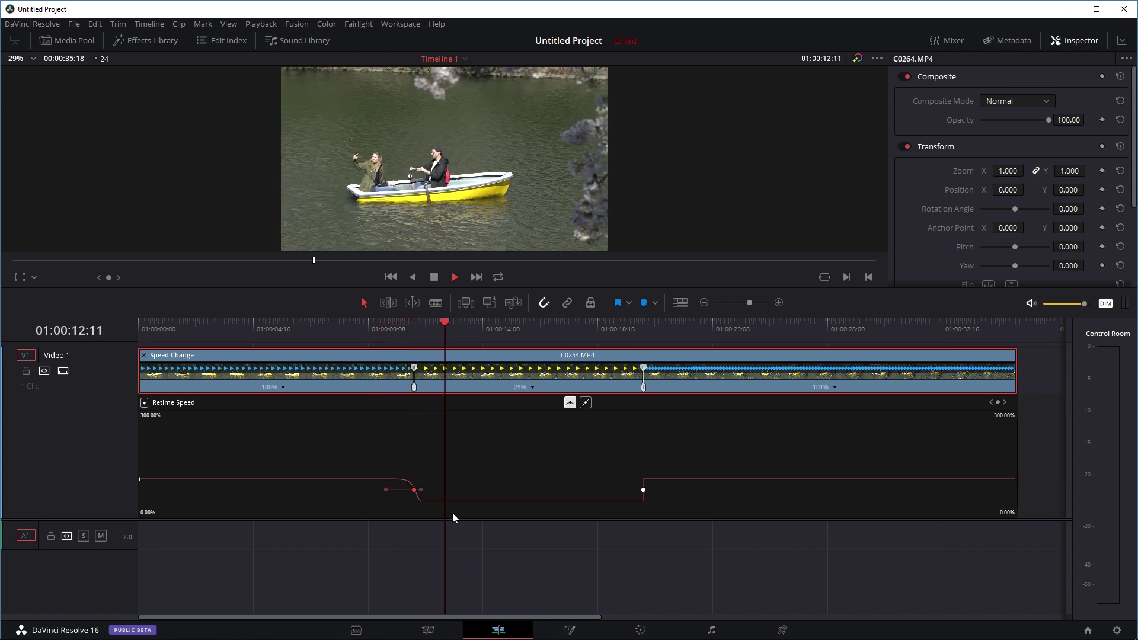
pyautogui.press('space')
# Step: Smooth the speed point ending the slow section and shorten its handle for a steeper ramp
pyautogui.click(643, 490)
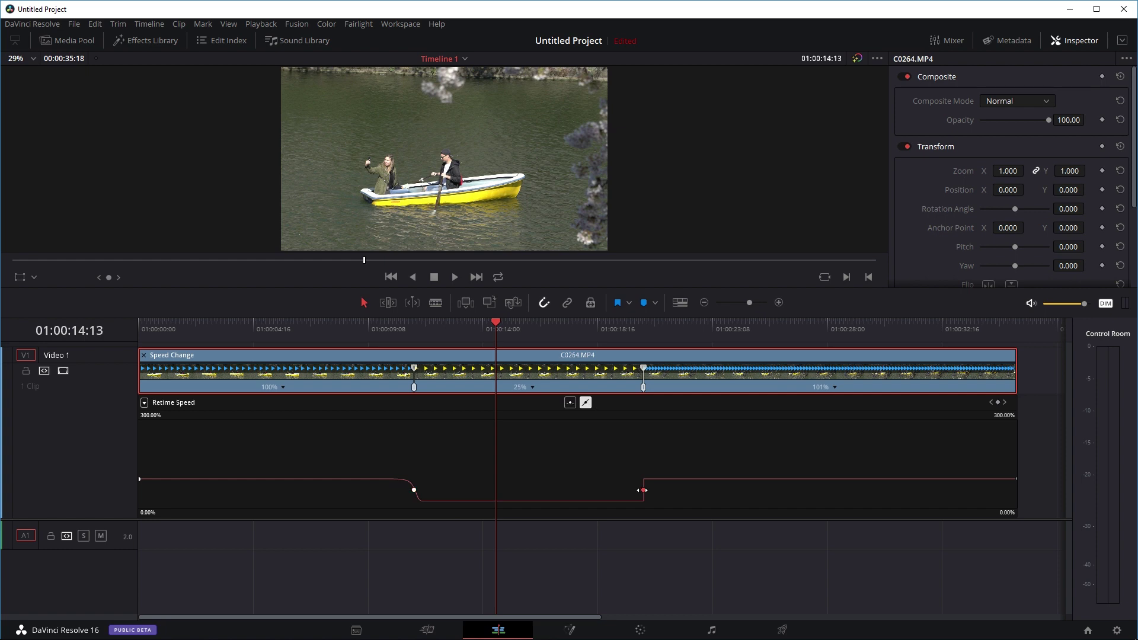
pyautogui.click(572, 400)
pyautogui.moveTo(668, 490); pyautogui.dragTo(652, 490)
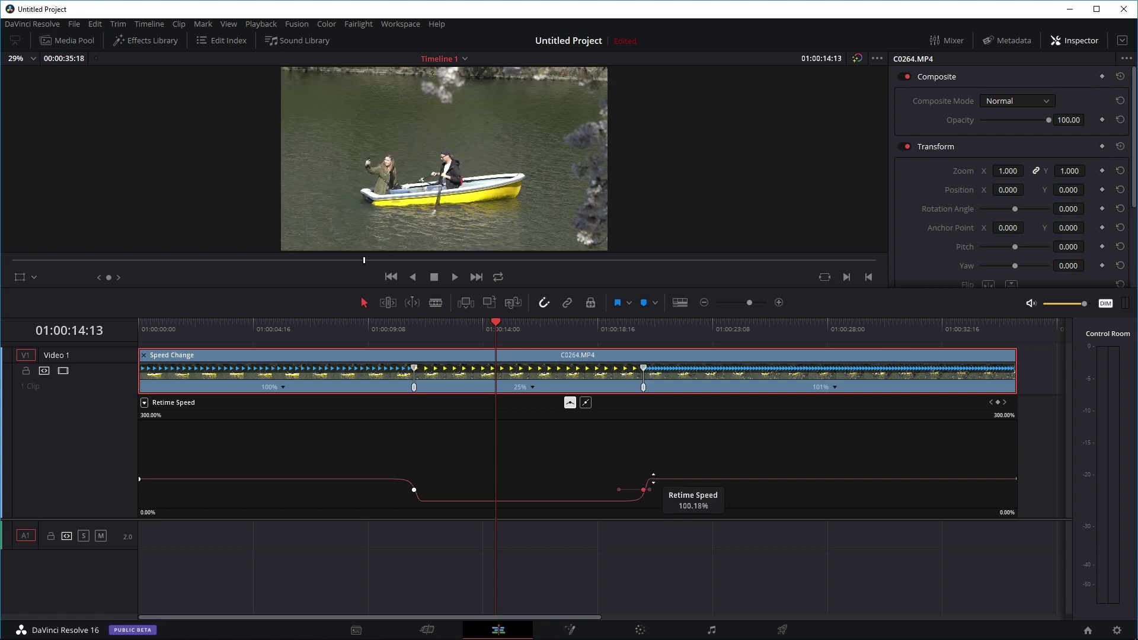
# Step: Replay the ramp from 25% back to full speed several times to check it
pyautogui.click(598, 322)
pyautogui.press('space')
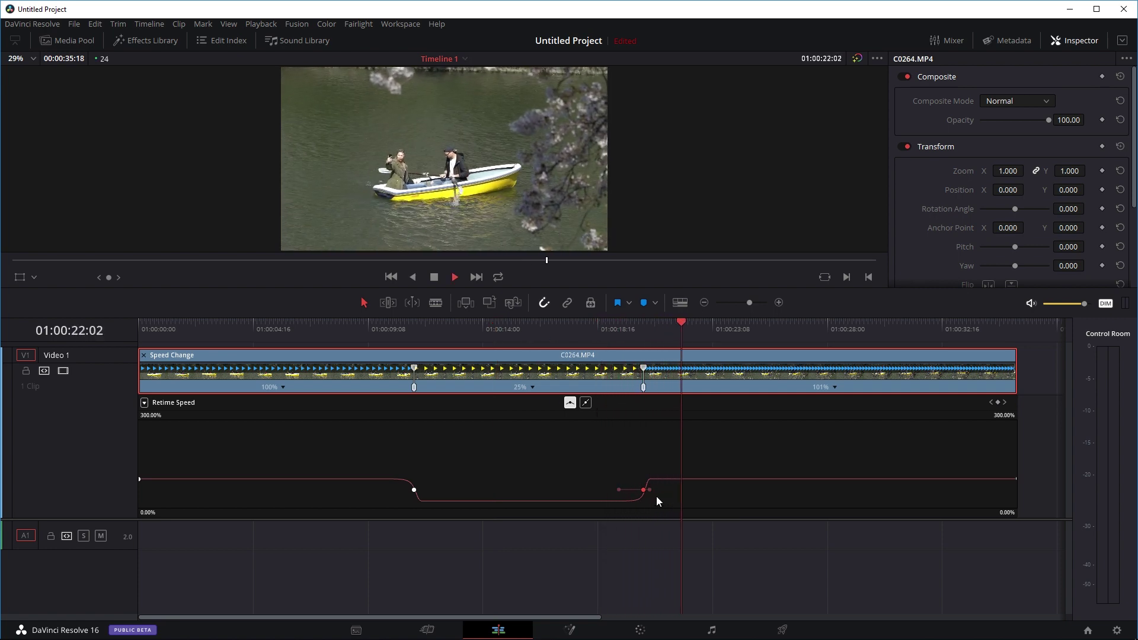
pyautogui.click(599, 326)
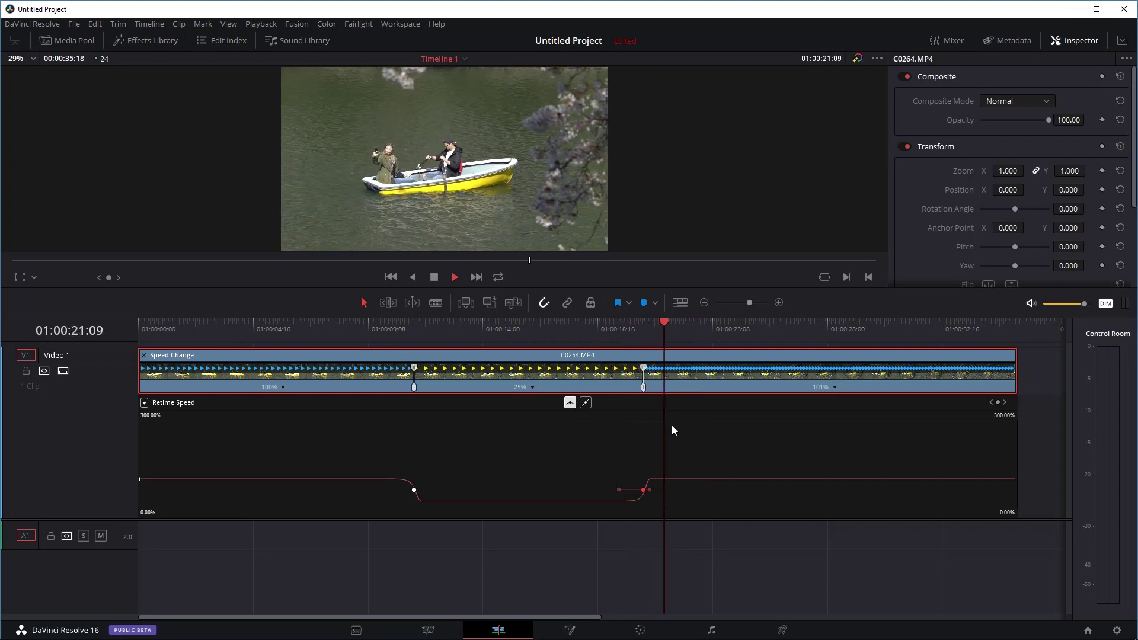
pyautogui.press('space')
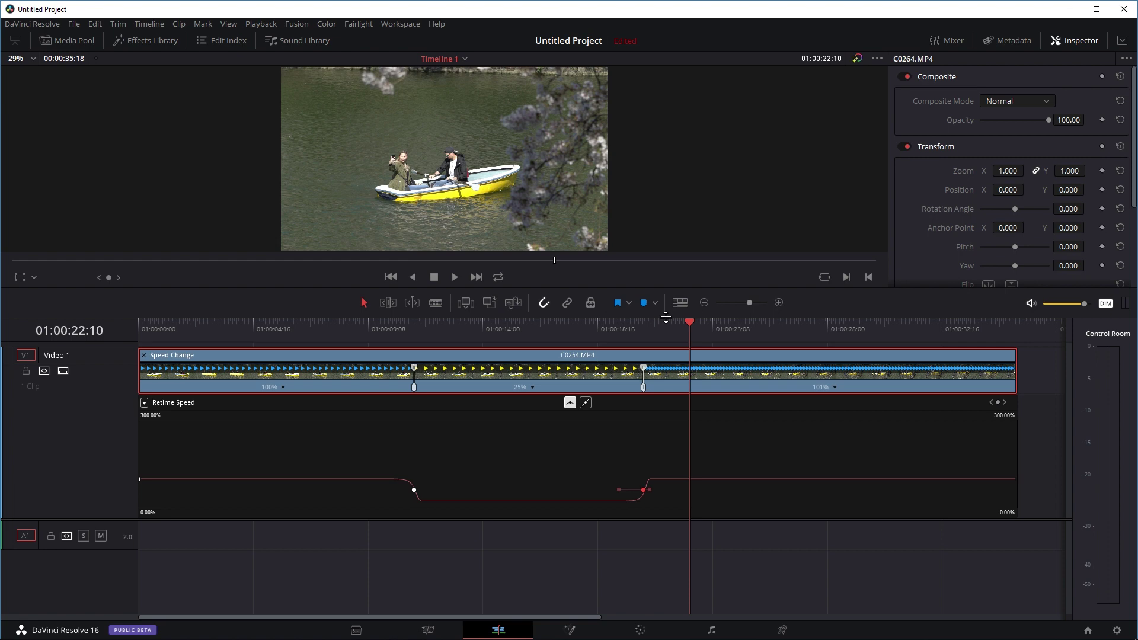
pyautogui.click(661, 326)
pyautogui.press('space')
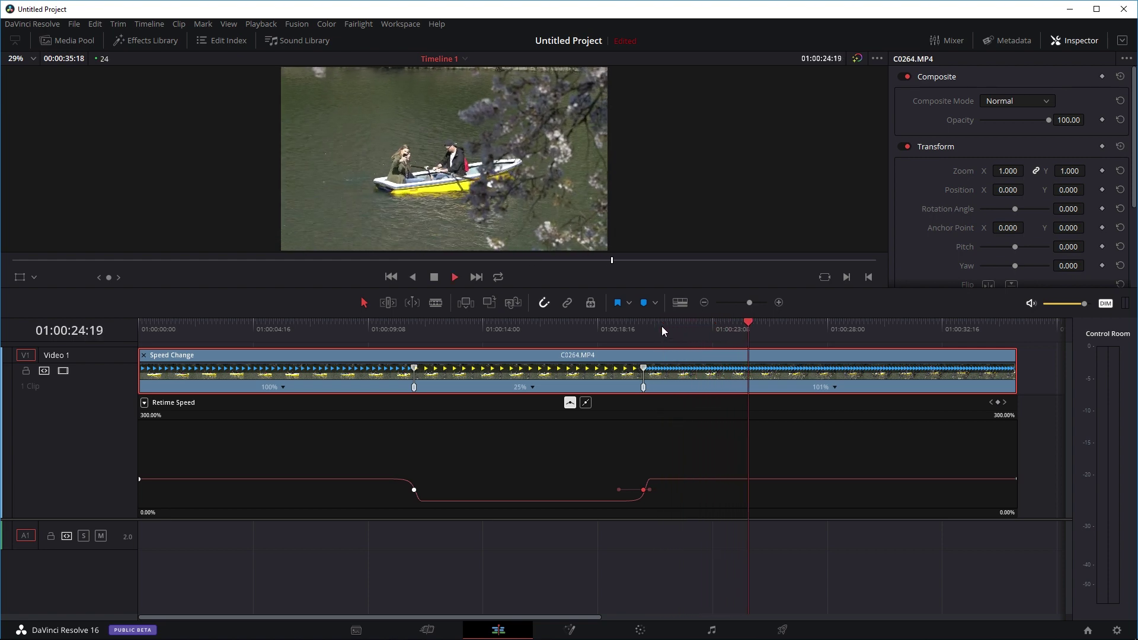
pyautogui.press('space')
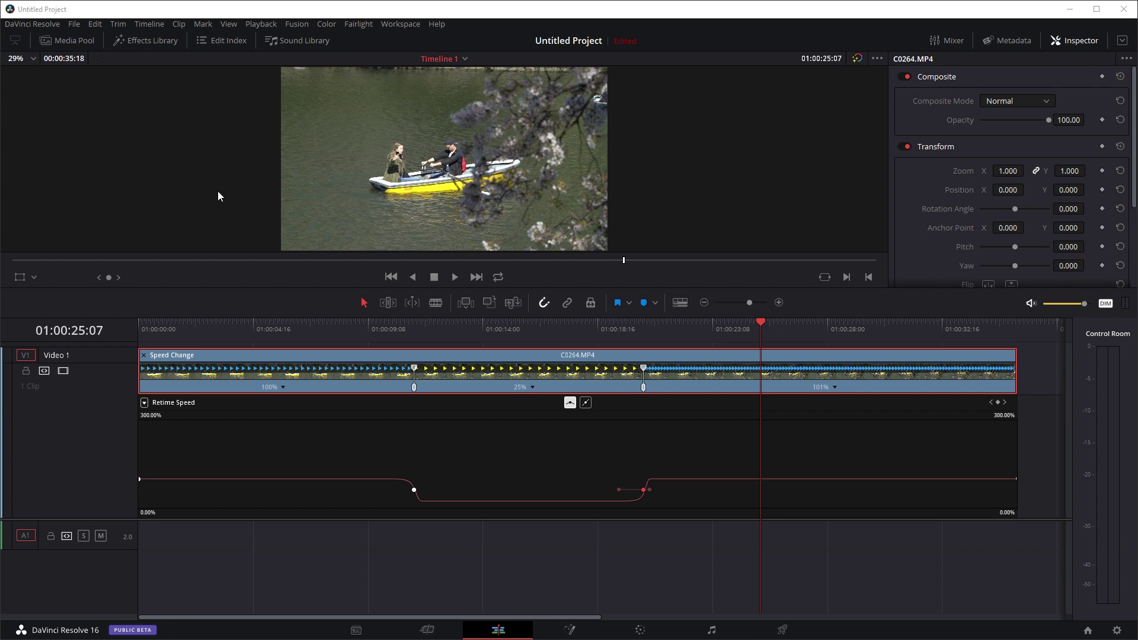
# Step: Change the opening section's speed by dragging its retime speed control near 01:00:07:02
pyautogui.click(535, 386)
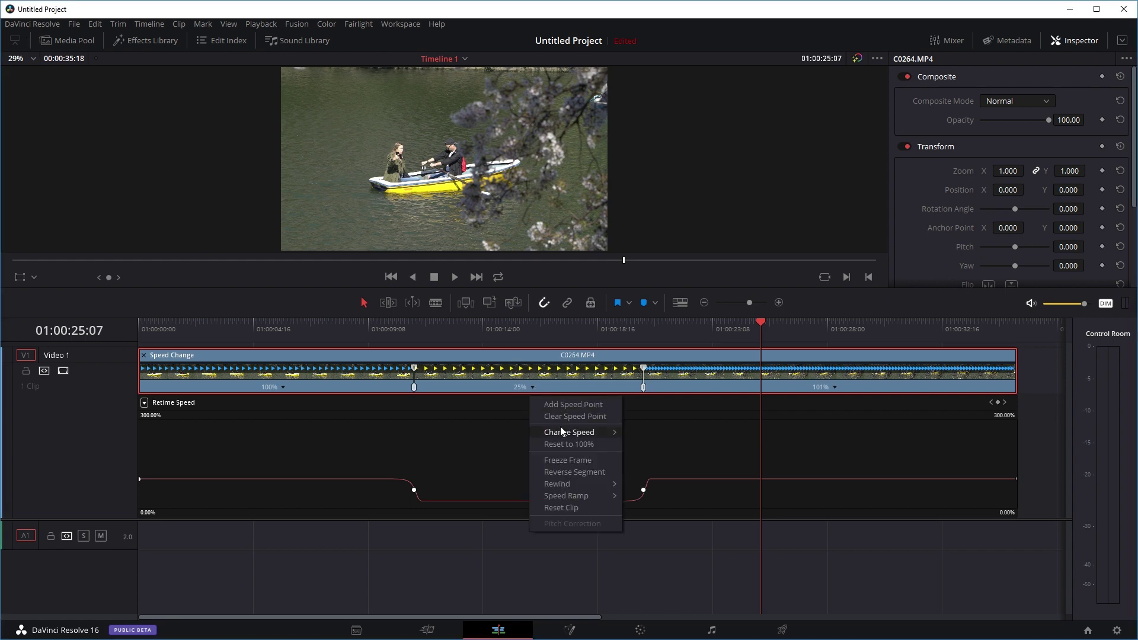
pyautogui.moveTo(561, 428)
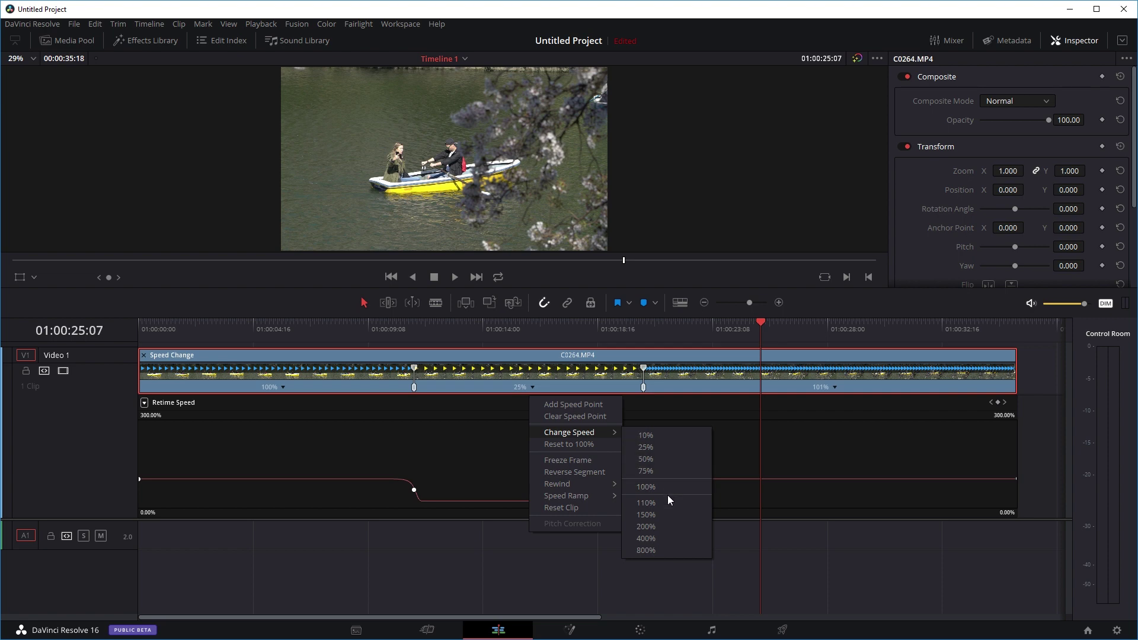
pyautogui.click(436, 489)
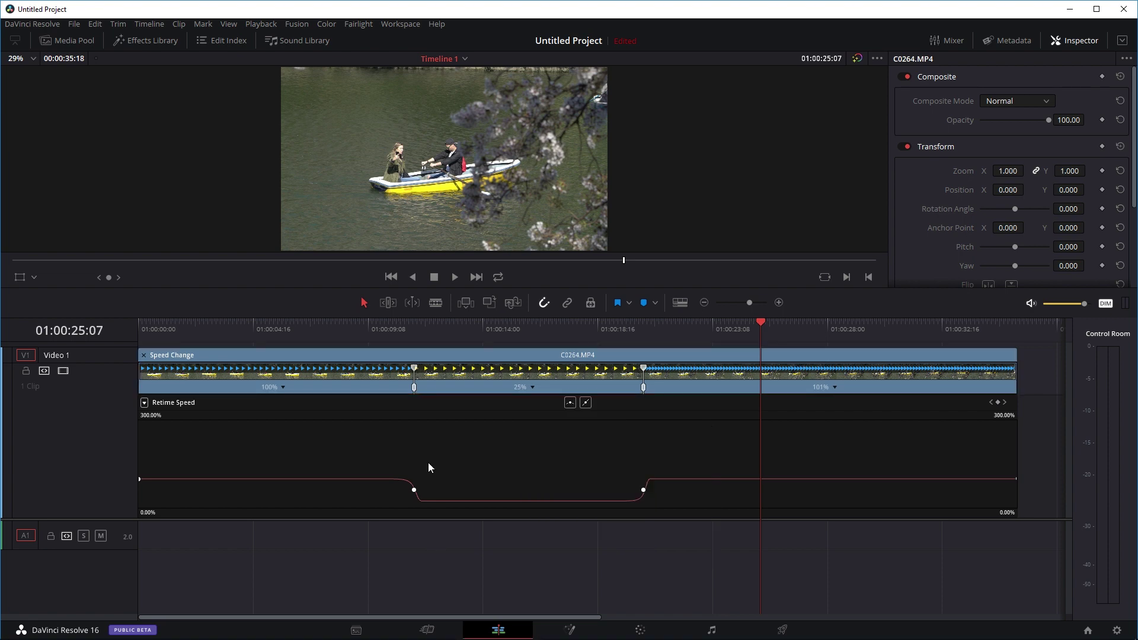
pyautogui.click(313, 321)
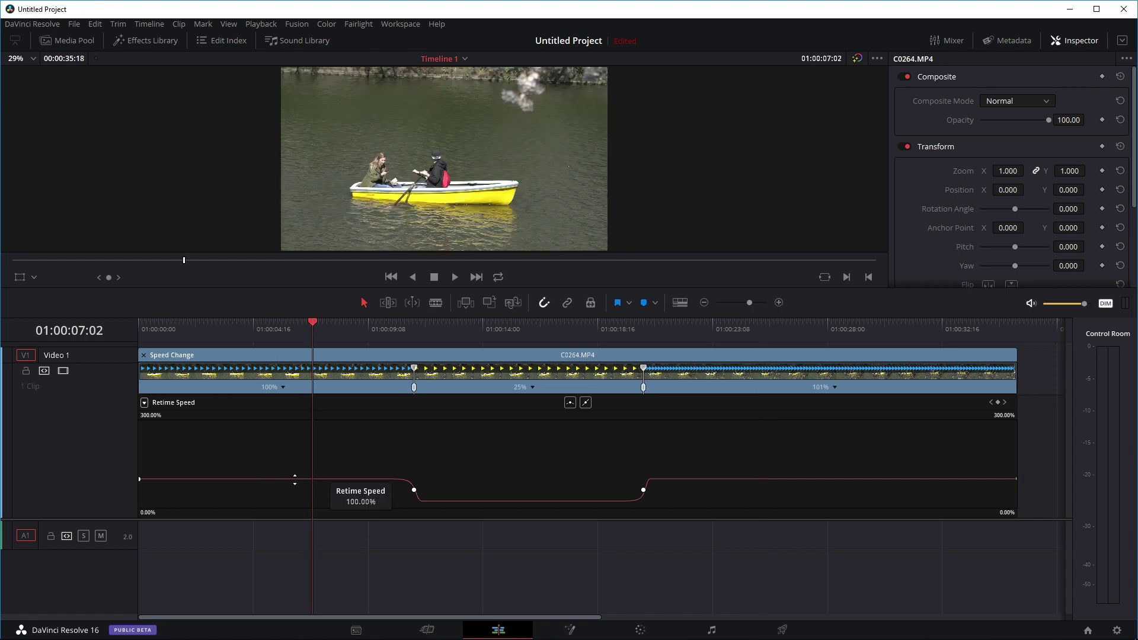
pyautogui.moveTo(284, 478)
pyautogui.mouseDown()
pyautogui.moveTo(259, 394)
pyautogui.moveTo(267, 460)
pyautogui.moveTo(296, 493)
pyautogui.moveTo(285, 456)
pyautogui.mouseUp()
# Step: Slow the middle section to 27% and add a speed point at 01:00:24:08
pyautogui.click(466, 341)
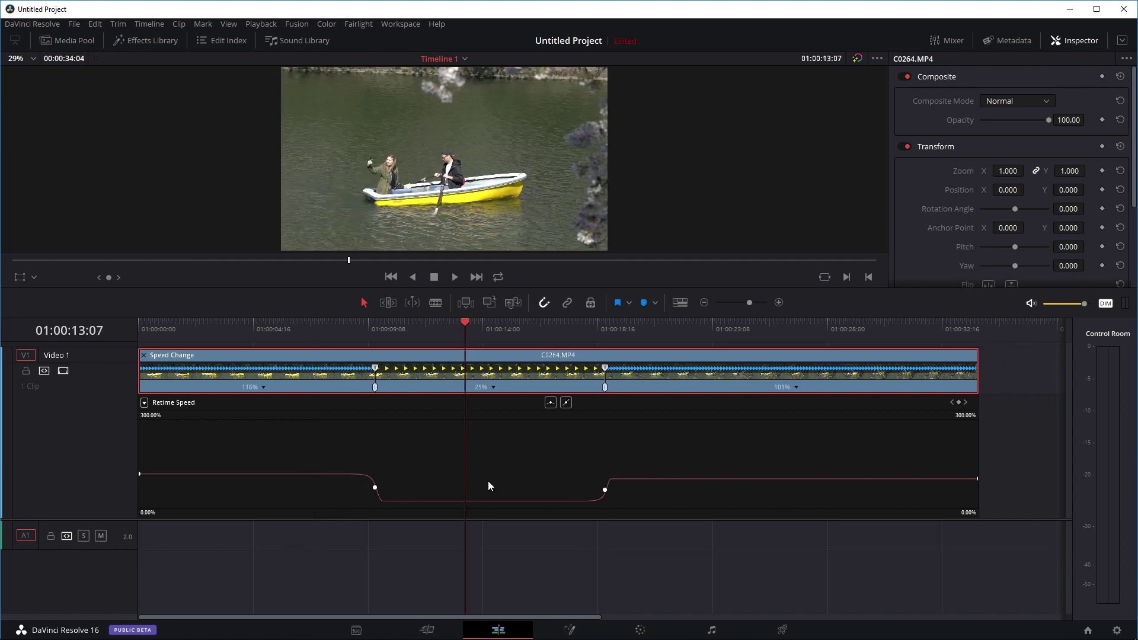
pyautogui.moveTo(503, 495)
pyautogui.mouseDown()
pyautogui.moveTo(513, 511)
pyautogui.moveTo(506, 498)
pyautogui.mouseUp()
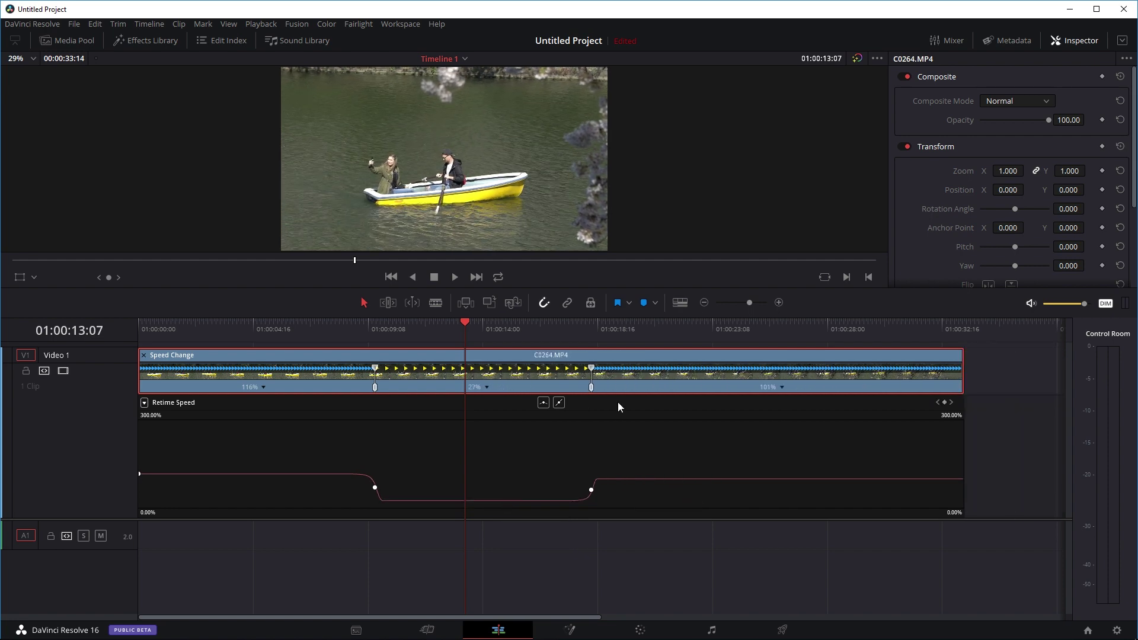
pyautogui.click(666, 339)
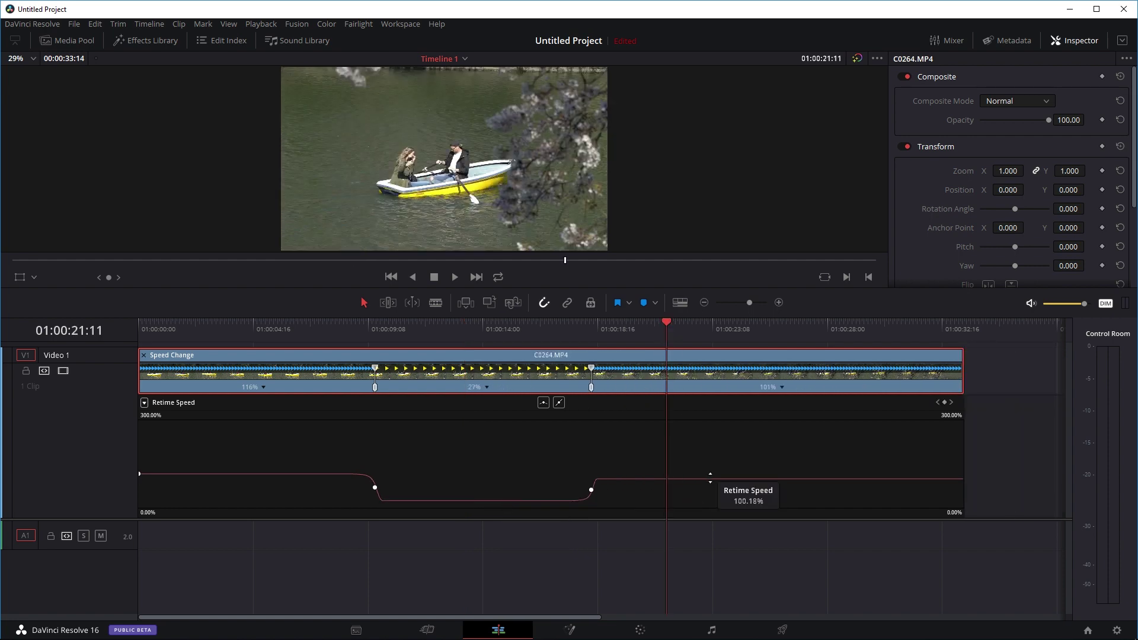
pyautogui.click(736, 324)
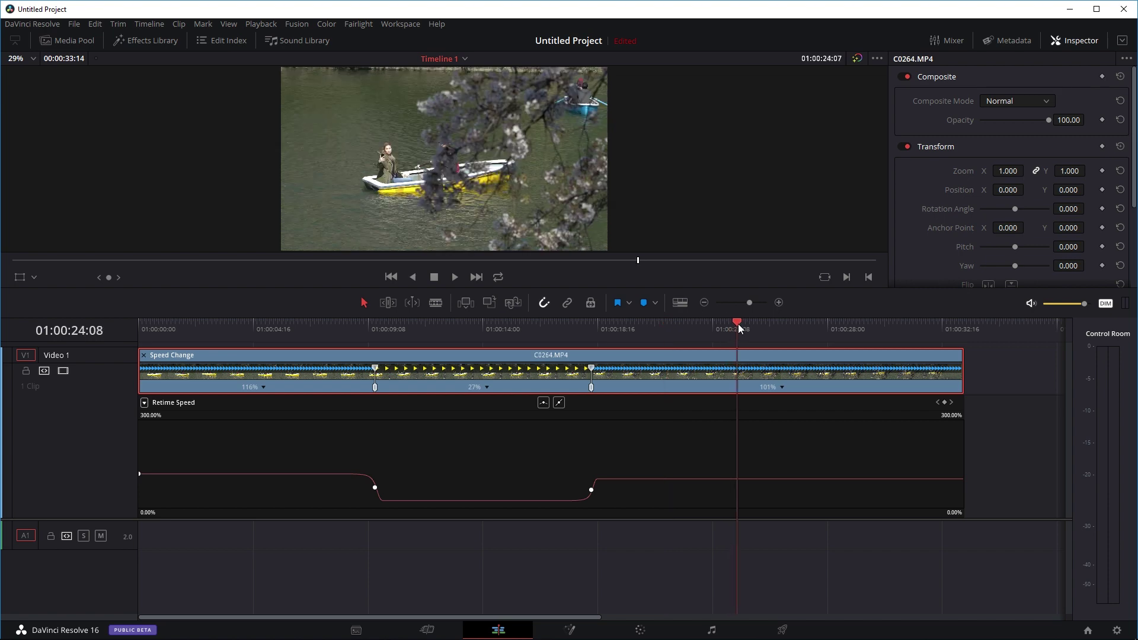
pyautogui.click(944, 403)
# Step: Drop the final section to 72% and line the playhead up with the first speed point
pyautogui.moveTo(770, 481); pyautogui.dragTo(776, 519)
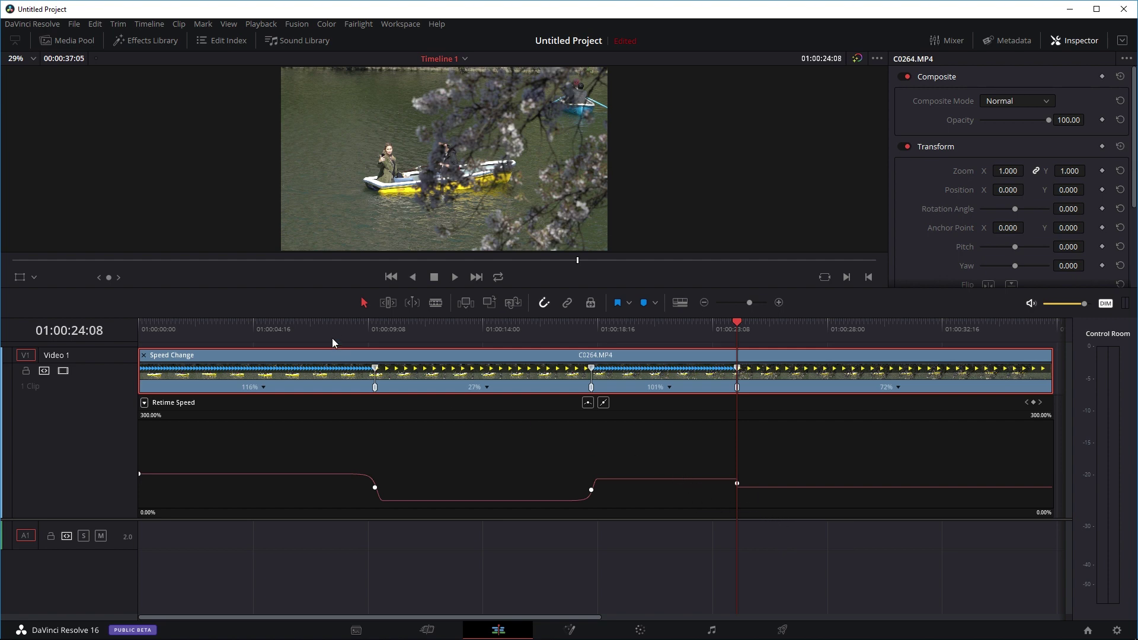
pyautogui.moveTo(332, 325); pyautogui.dragTo(354, 328)
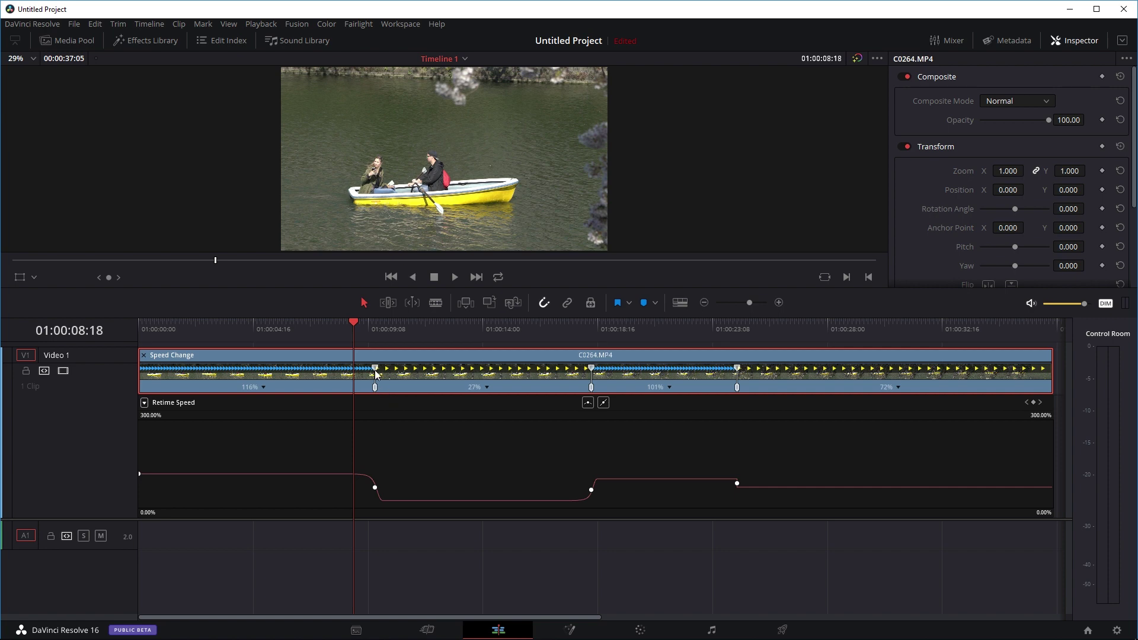
pyautogui.moveTo(361, 321)
pyautogui.mouseDown()
pyautogui.moveTo(375, 325)
pyautogui.moveTo(338, 329)
pyautogui.mouseUp()
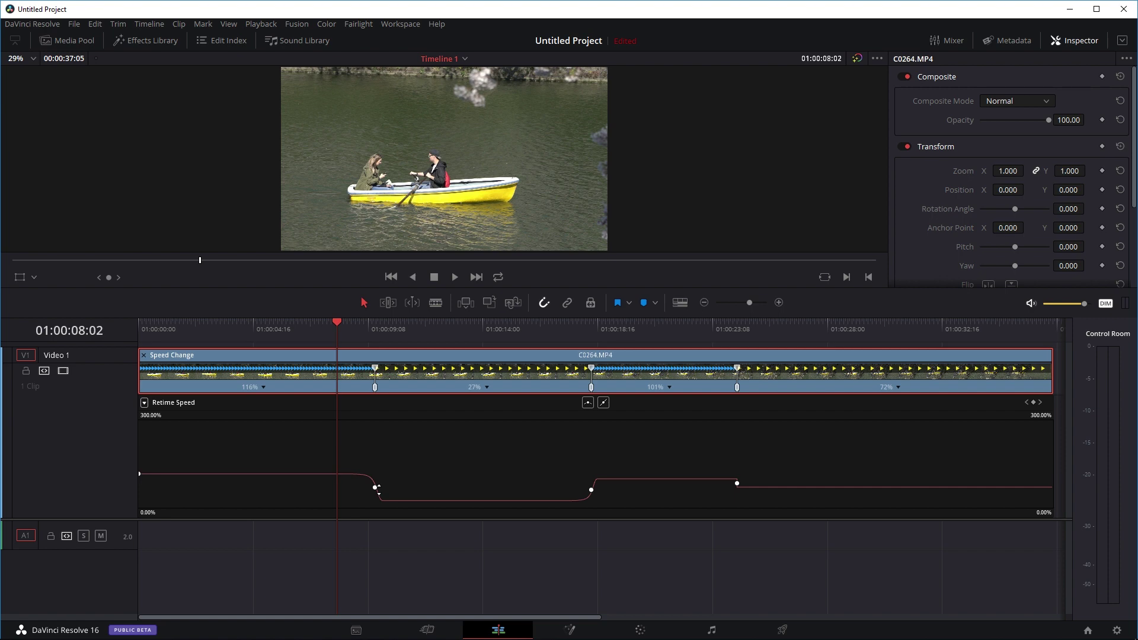
# Step: Move the first speed point to the playhead and play from 01:00:04:22 to review the change
pyautogui.moveTo(379, 486); pyautogui.dragTo(336, 487)
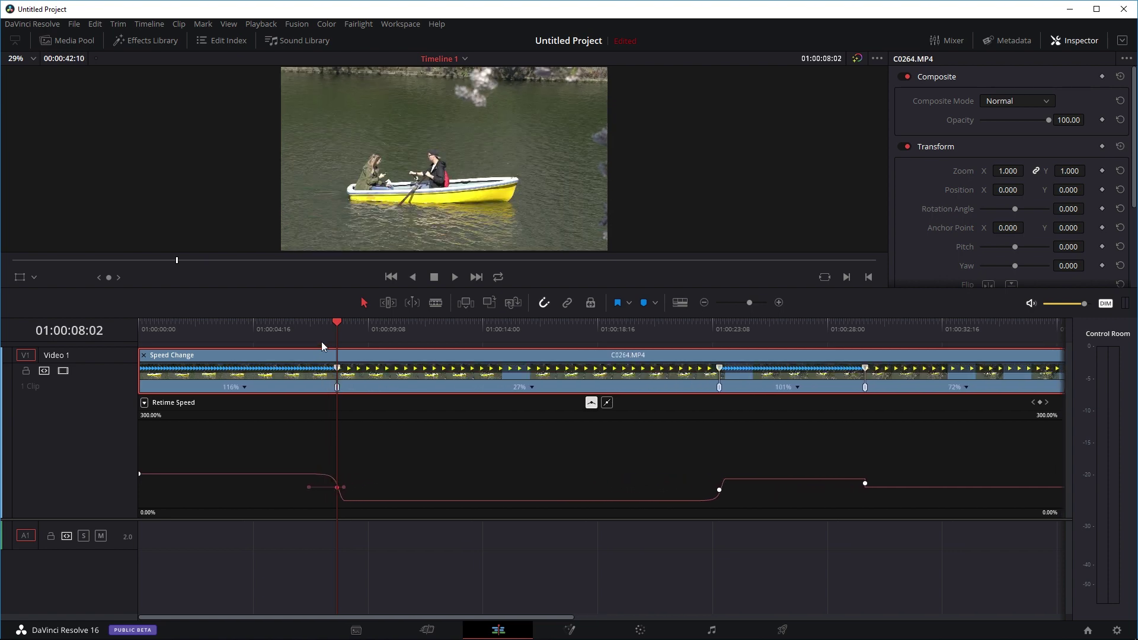
pyautogui.moveTo(263, 325); pyautogui.dragTo(260, 326)
pyautogui.press('space')
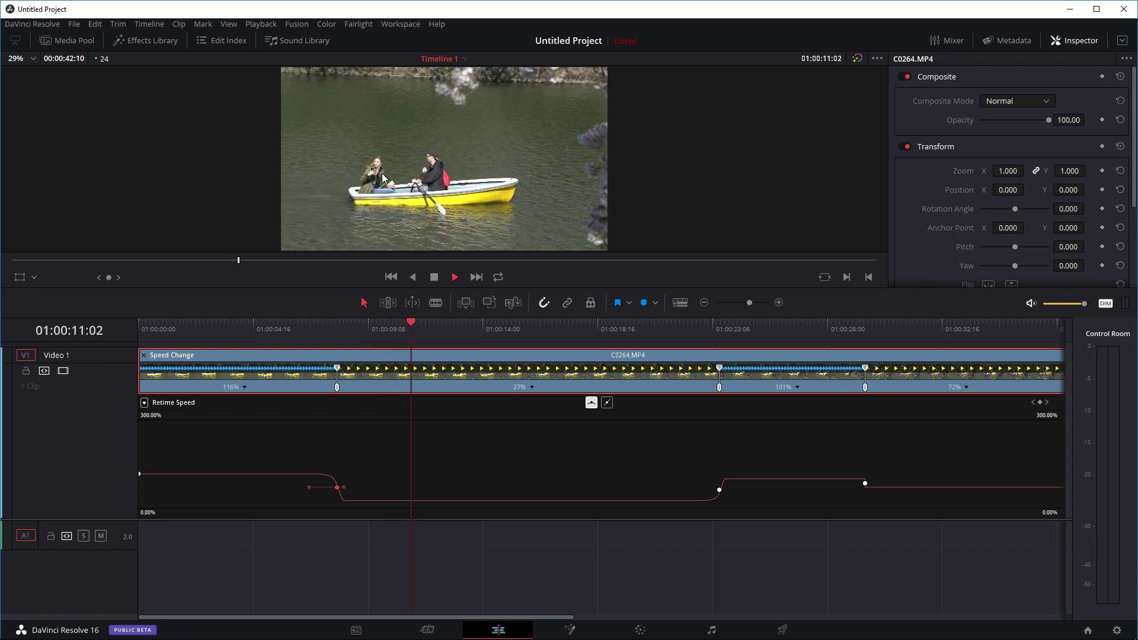
pyautogui.click(378, 329)
pyautogui.click(350, 335)
# Step: Shift the second speed point earlier and drag the first far left so the opening runs at 224%
pyautogui.moveTo(337, 488); pyautogui.dragTo(344, 487)
pyautogui.moveTo(696, 491); pyautogui.dragTo(676, 489)
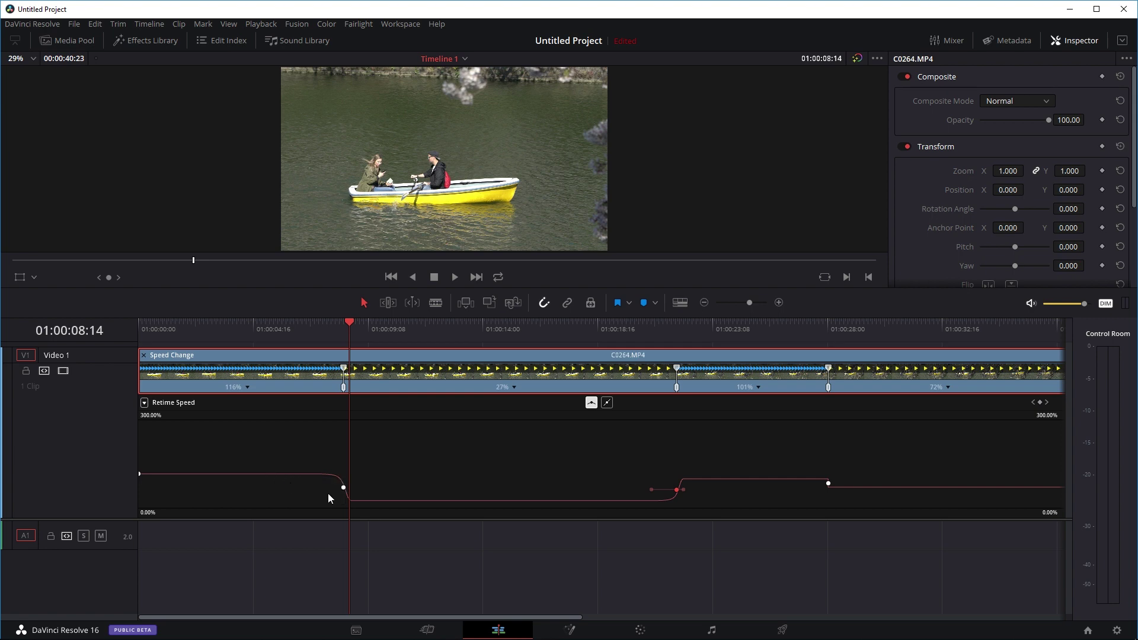
pyautogui.moveTo(349, 325); pyautogui.dragTo(343, 375)
pyautogui.moveTo(339, 335); pyautogui.dragTo(354, 326)
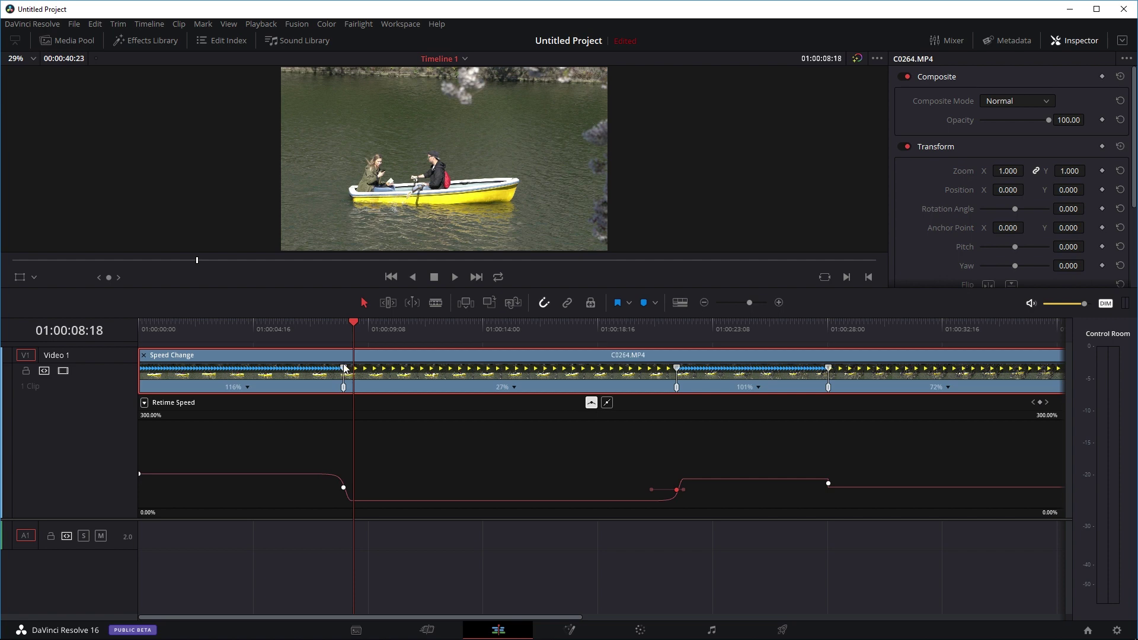
pyautogui.moveTo(344, 368); pyautogui.dragTo(245, 369)
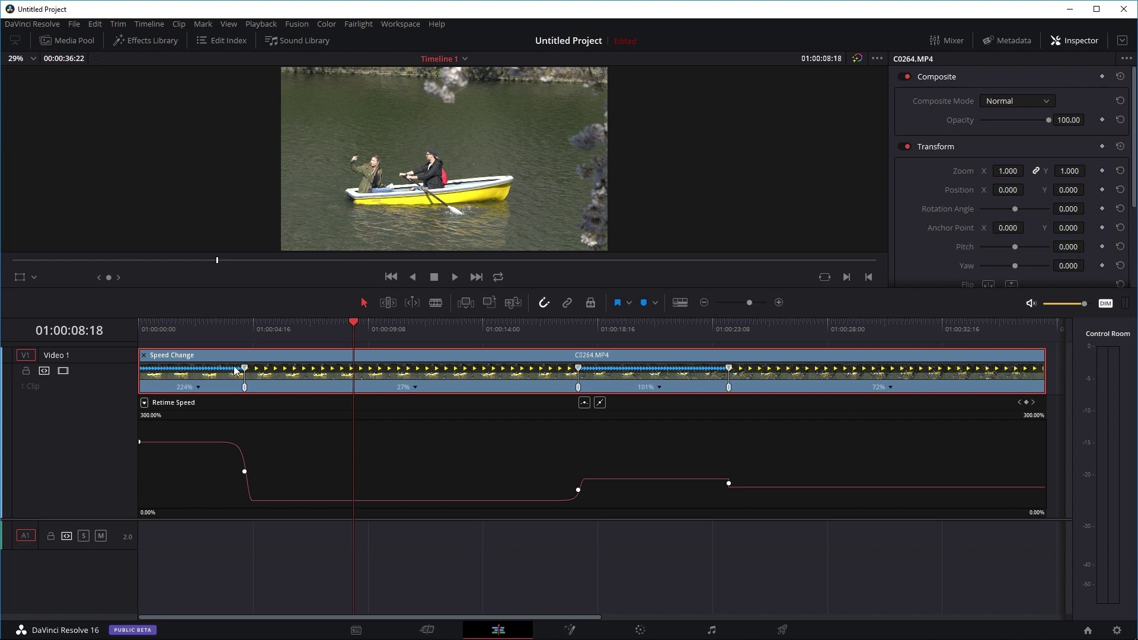
# Step: Try later positions for the first speed point in the retime bar
pyautogui.moveTo(246, 370); pyautogui.dragTo(452, 368)
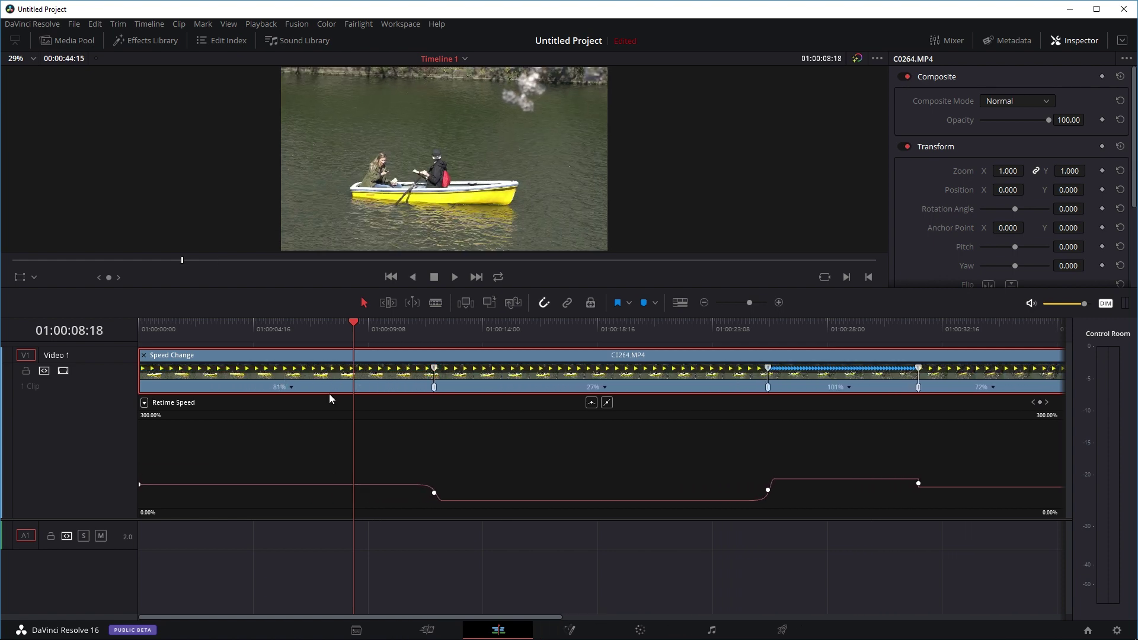
pyautogui.moveTo(435, 370); pyautogui.dragTo(246, 373)
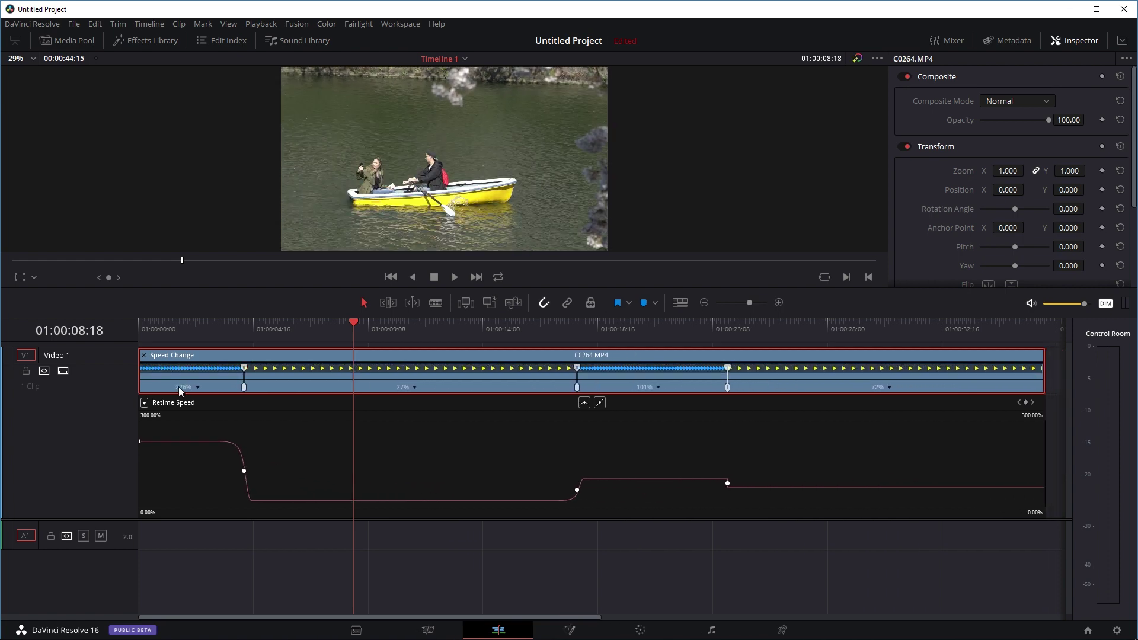
pyautogui.moveTo(244, 368); pyautogui.dragTo(380, 369)
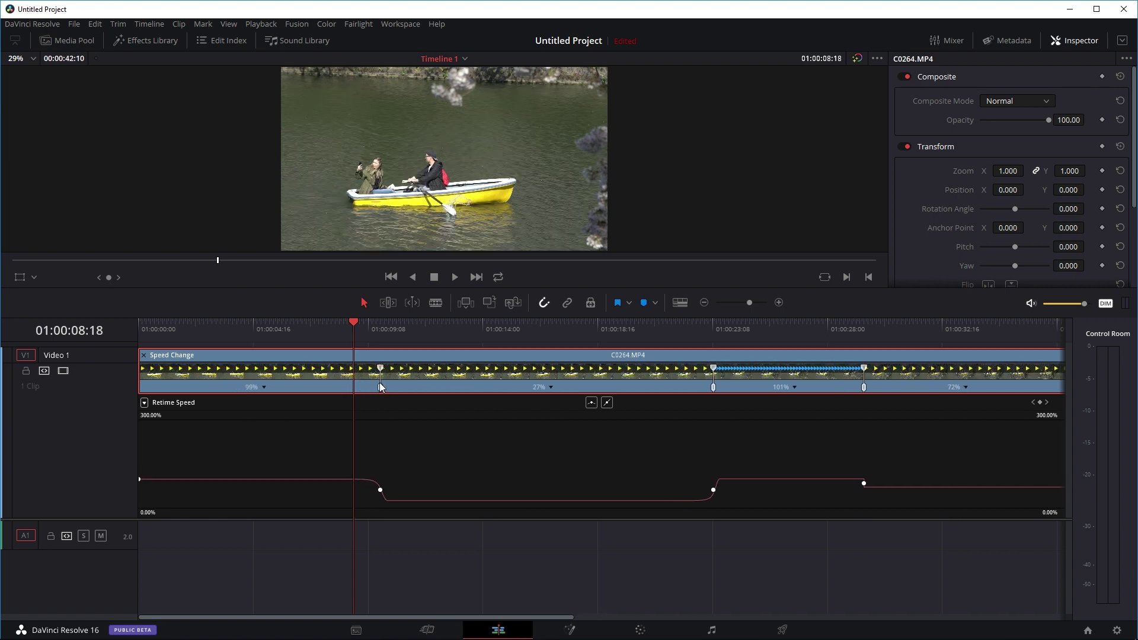
# Step: Snap the first speed point to 01:00:07:01 so the opening section reads 99%
pyautogui.moveTo(351, 322); pyautogui.dragTo(312, 322)
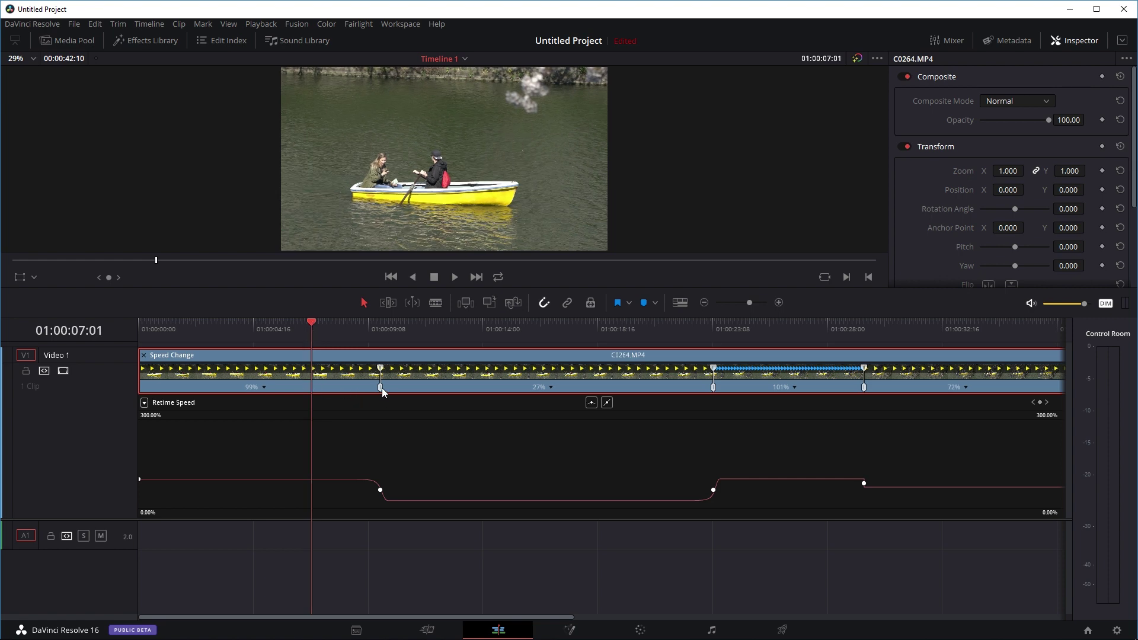
pyautogui.moveTo(381, 389); pyautogui.dragTo(311, 386)
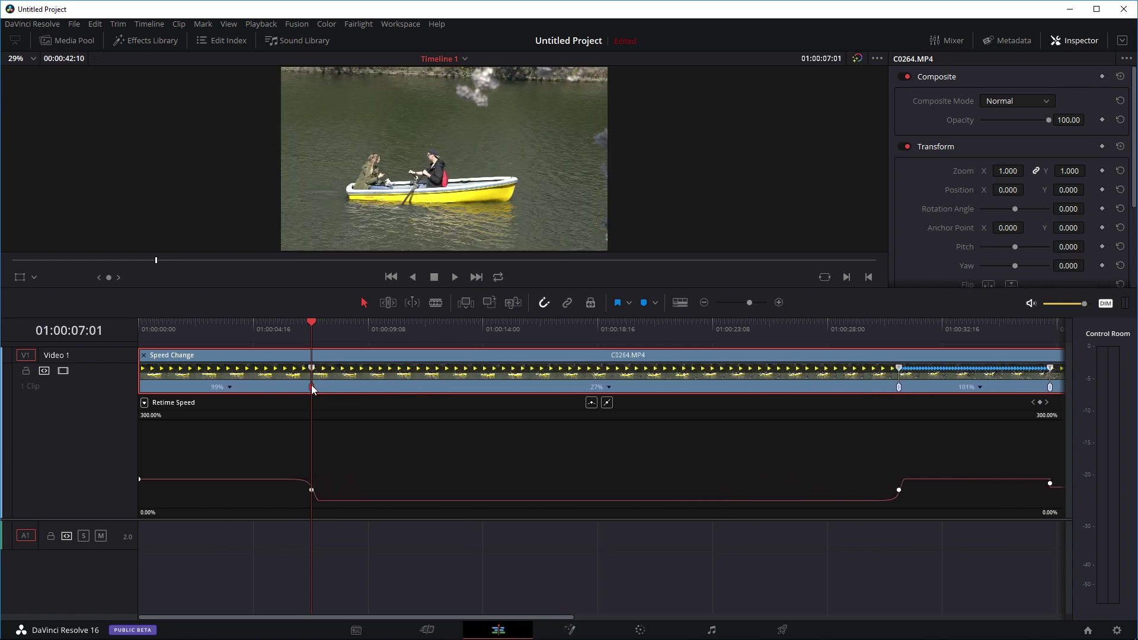
pyautogui.moveTo(312, 333); pyautogui.dragTo(260, 324)
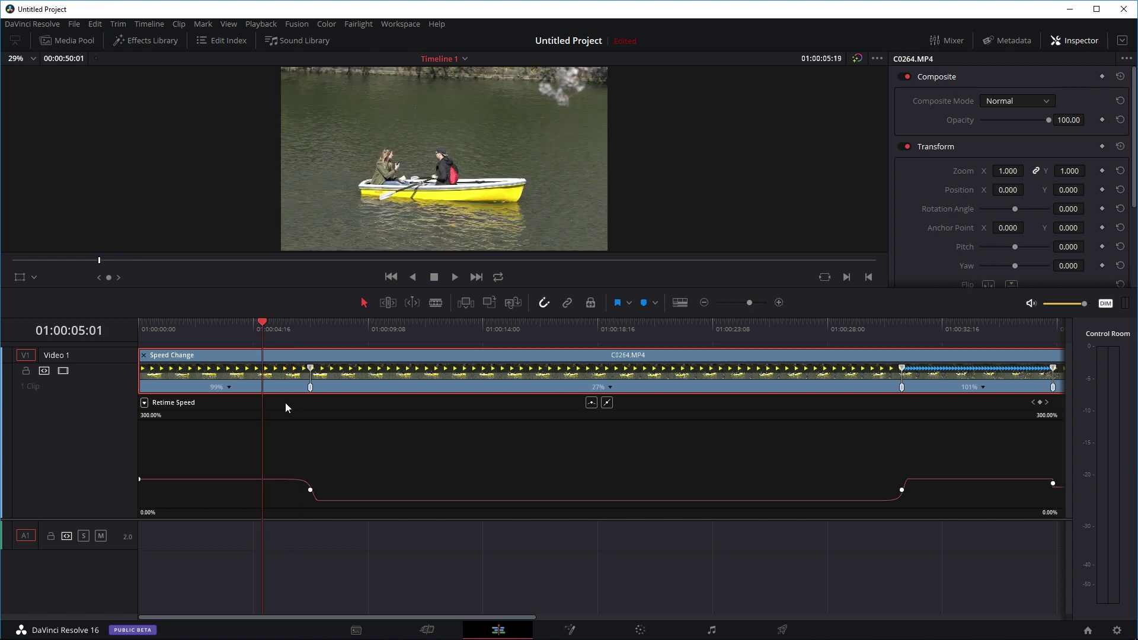
# Step: Play the ramp from 01:00:04:09, then select the first Retime Speed curve point to show its easing handles
pyautogui.press('space')
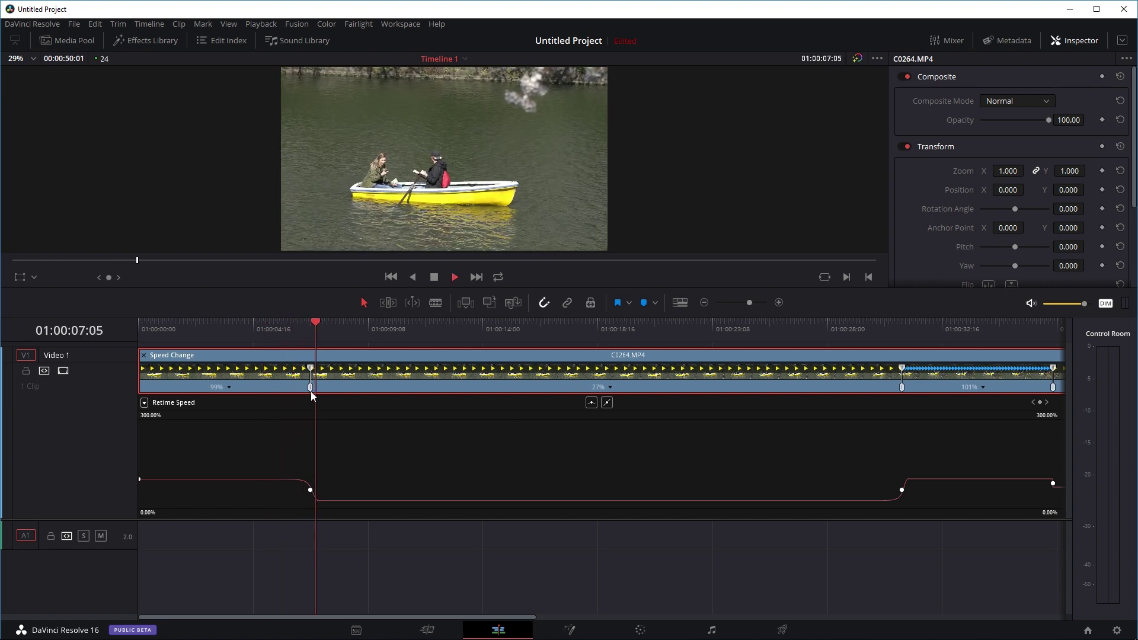
pyautogui.click(246, 321)
pyautogui.press('space')
pyautogui.press('space')
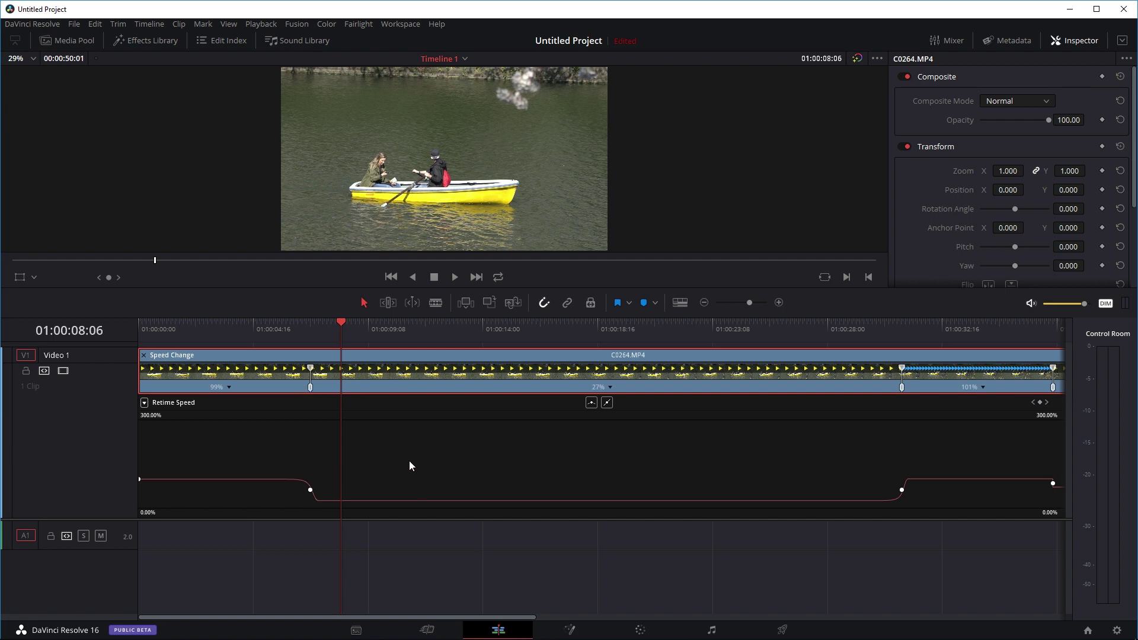
pyautogui.click(310, 489)
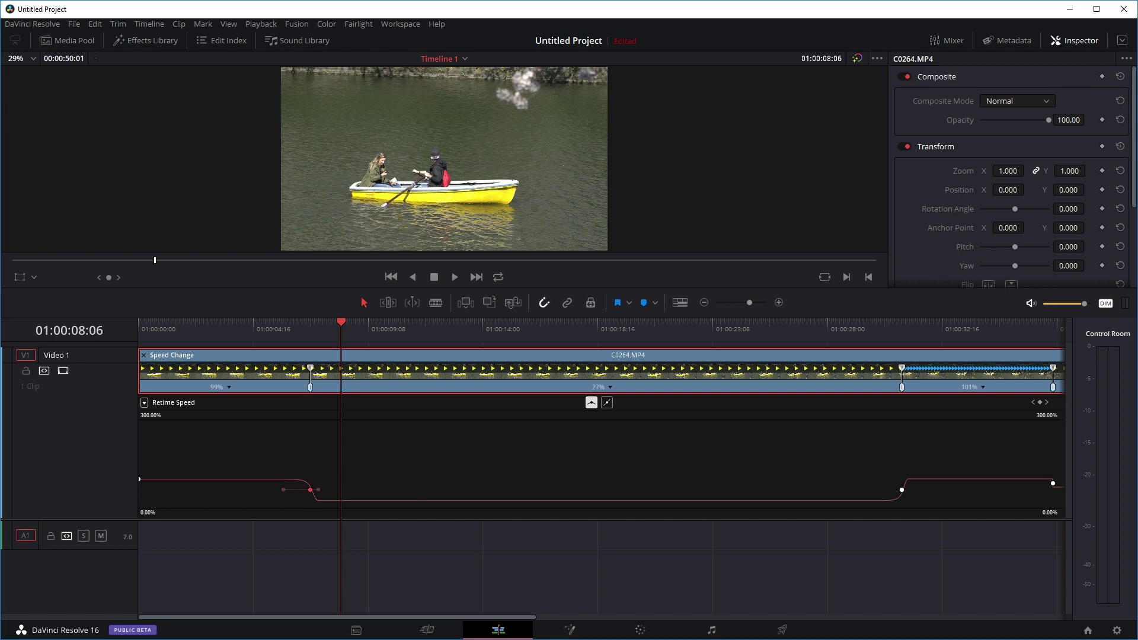